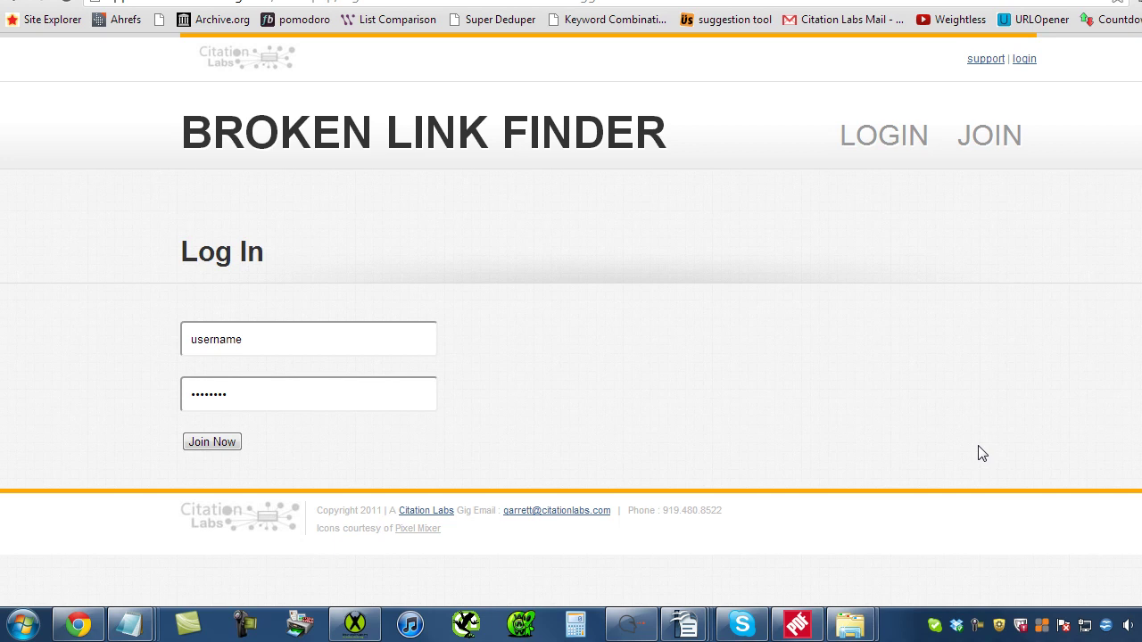
# Log in to Broken Link Finder with the account username and password.
pyautogui.click(295, 338)
pyautogui.write('garr')
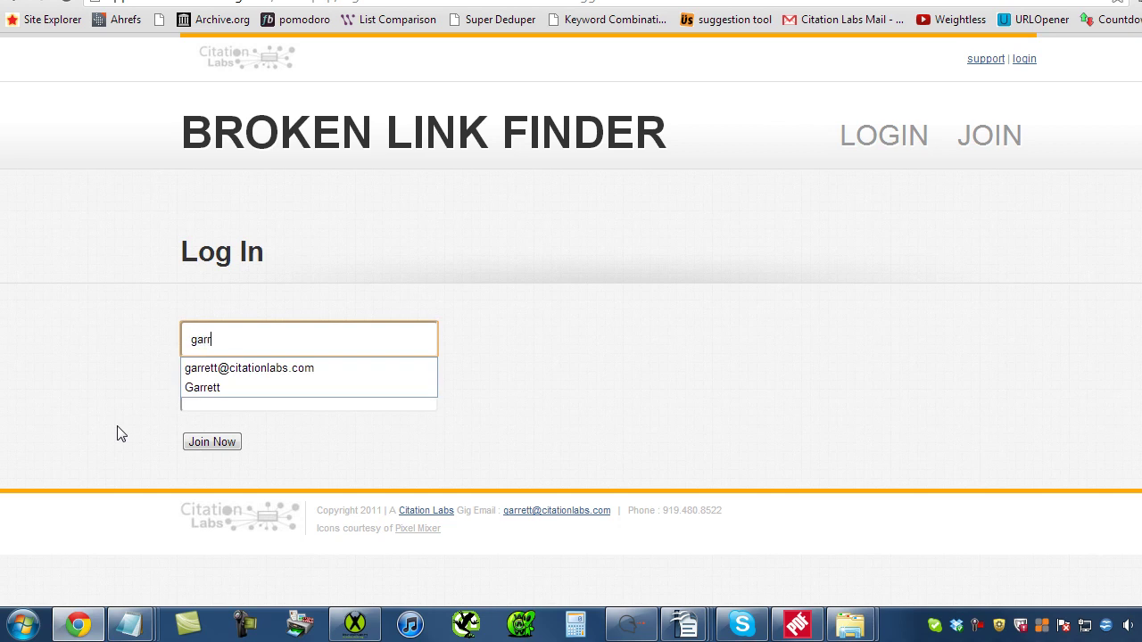
pyautogui.press('BackSpace')
pyautogui.press('BackSpace')
pyautogui.press('BackSpace')
pyautogui.press('BackSpace')
pyautogui.write('Garret')
pyautogui.press('Down')
pyautogui.press('Down')
pyautogui.press('Tab')
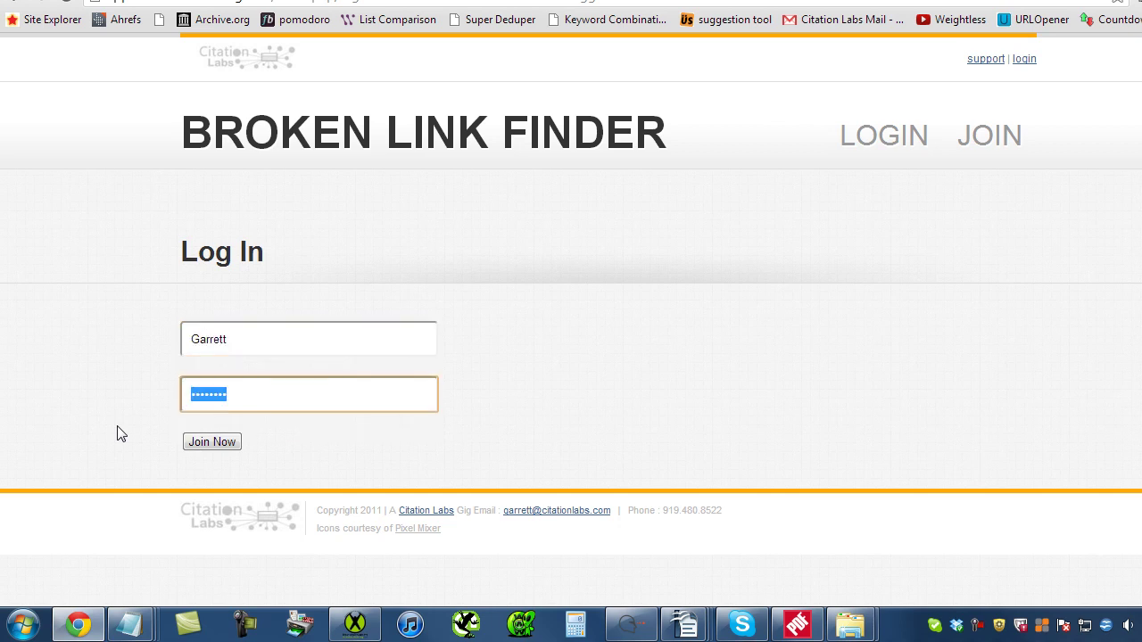
pyautogui.write('••••••')
pyautogui.press('Return')
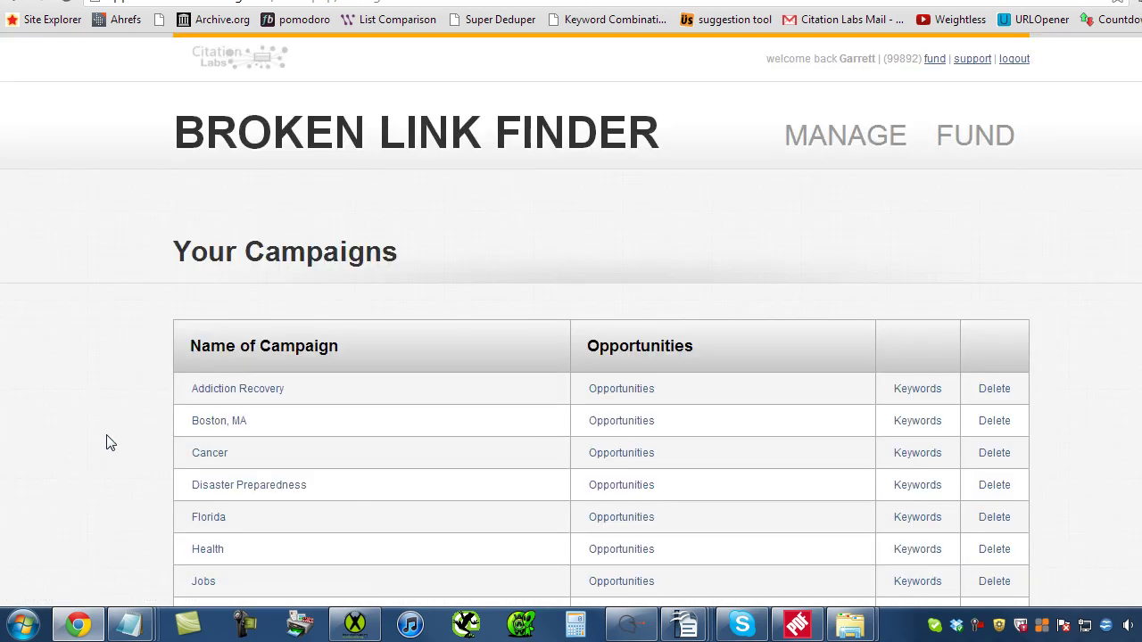
# Create a new campaign named Travel.
pyautogui.scroll(-9, 77, 417)
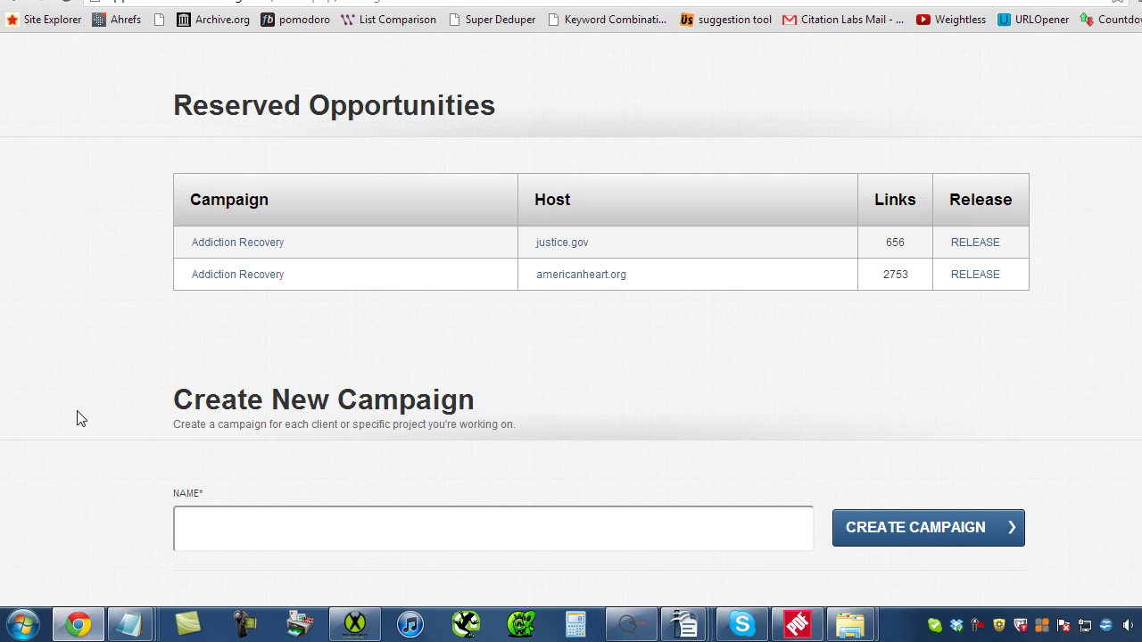
pyautogui.scroll(-1, 76, 419)
pyautogui.click(189, 453)
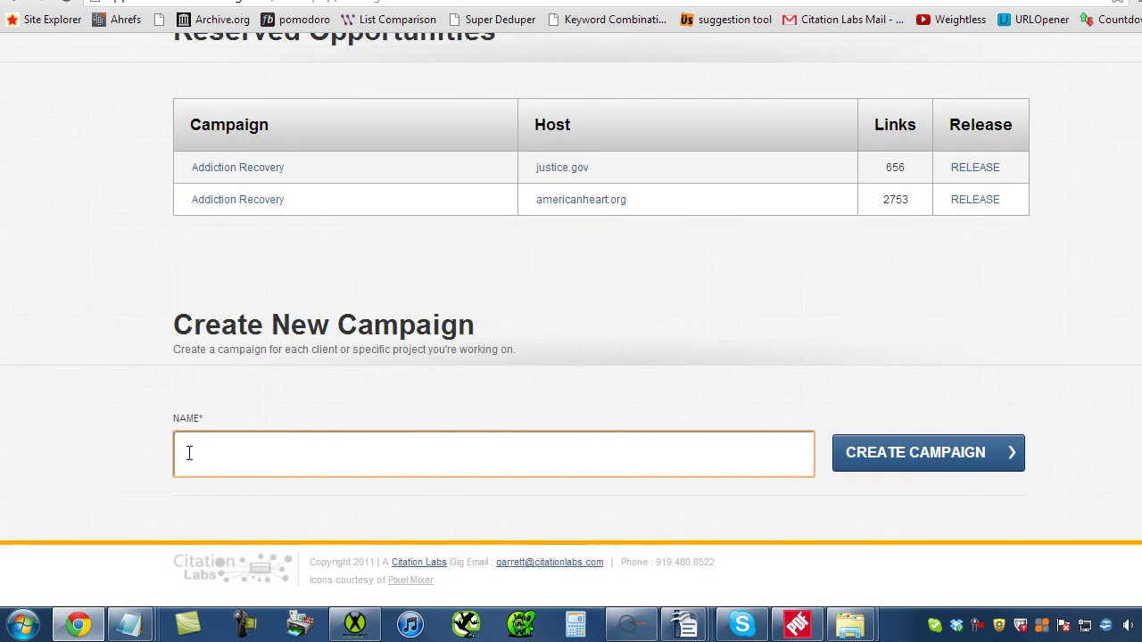
pyautogui.write('Travel')
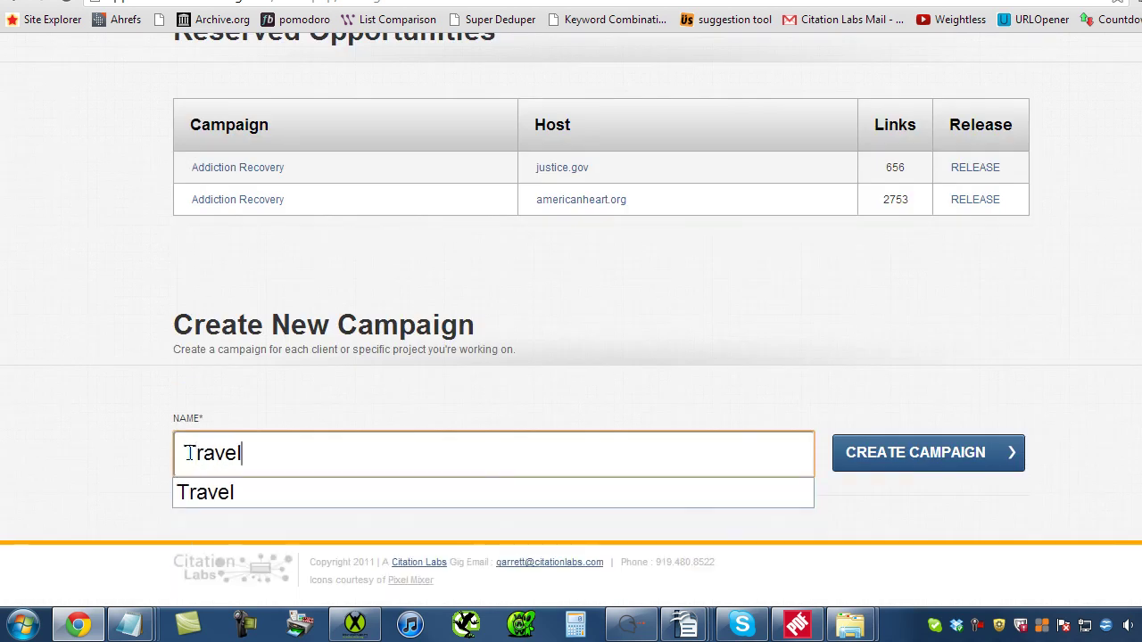
pyautogui.click(917, 455)
# Enter the keyword 'travel tips' in the Travel campaign's keywords box.
pyautogui.click(248, 374)
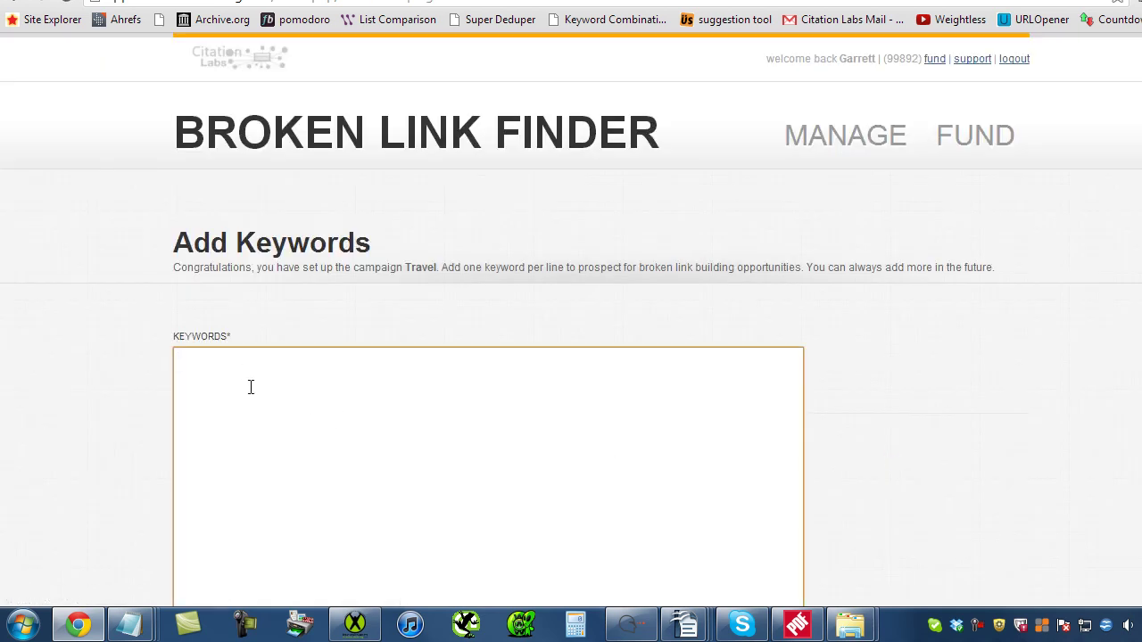
pyautogui.write('travel tips')
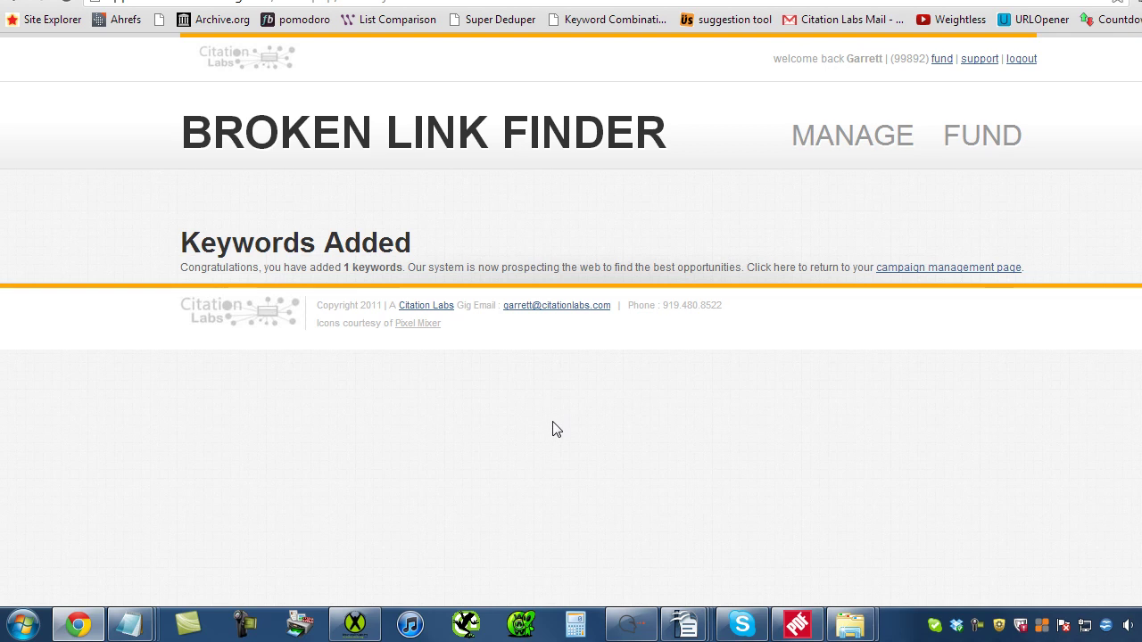
# Return to the campaign management page and look through the campaign table.
pyautogui.click(928, 269)
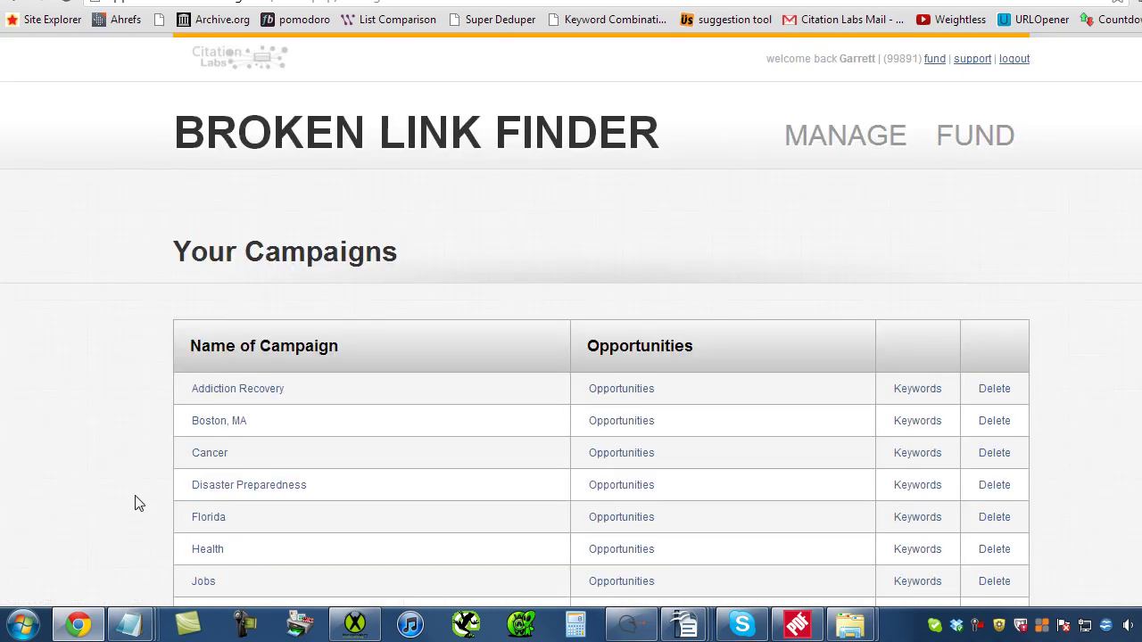
pyautogui.scroll(-4, 125, 500)
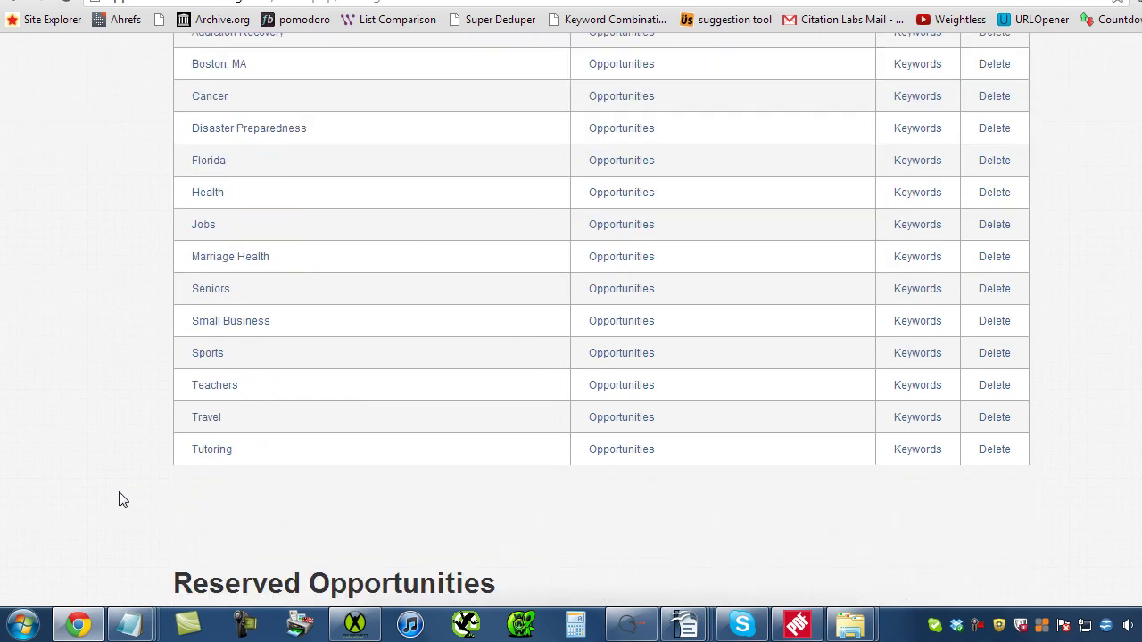
pyautogui.scroll(-1, 120, 500)
pyautogui.scroll(-1, 117, 501)
pyautogui.scroll(1, 115, 492)
pyautogui.scroll(1, 133, 441)
pyautogui.scroll(2, 110, 436)
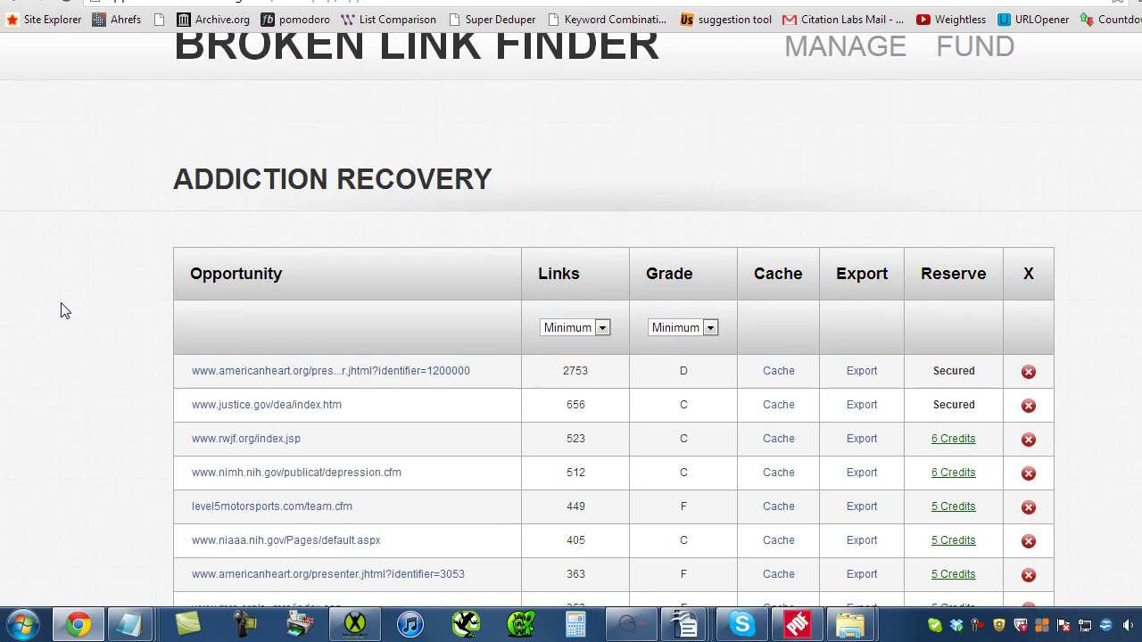
pyautogui.scroll(-1, 81, 332)
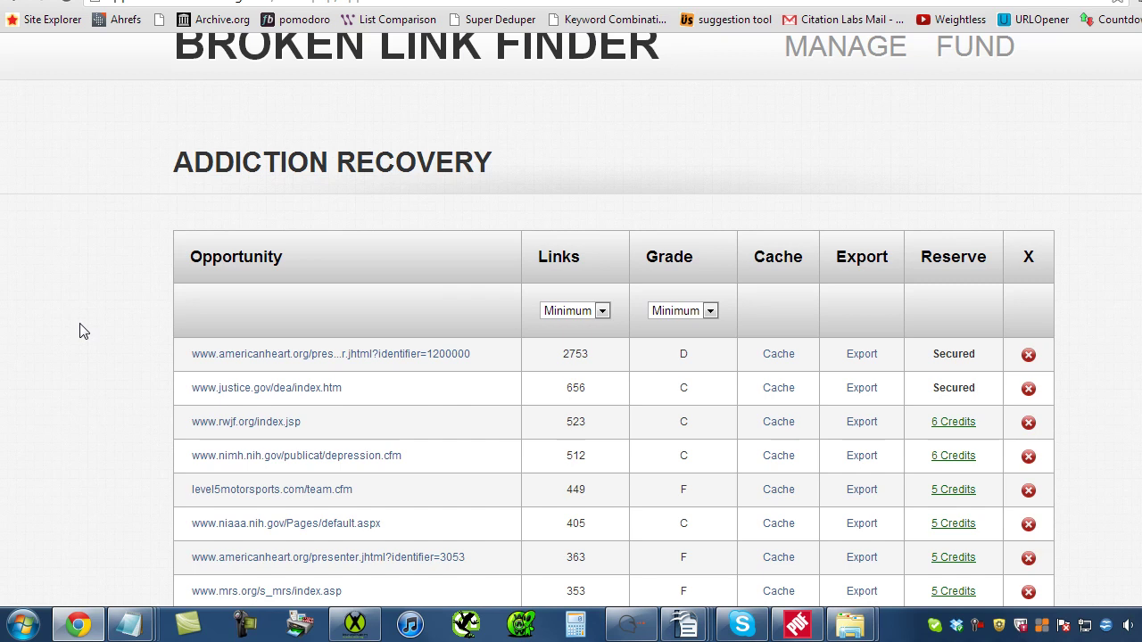
pyautogui.scroll(-1, 54, 348)
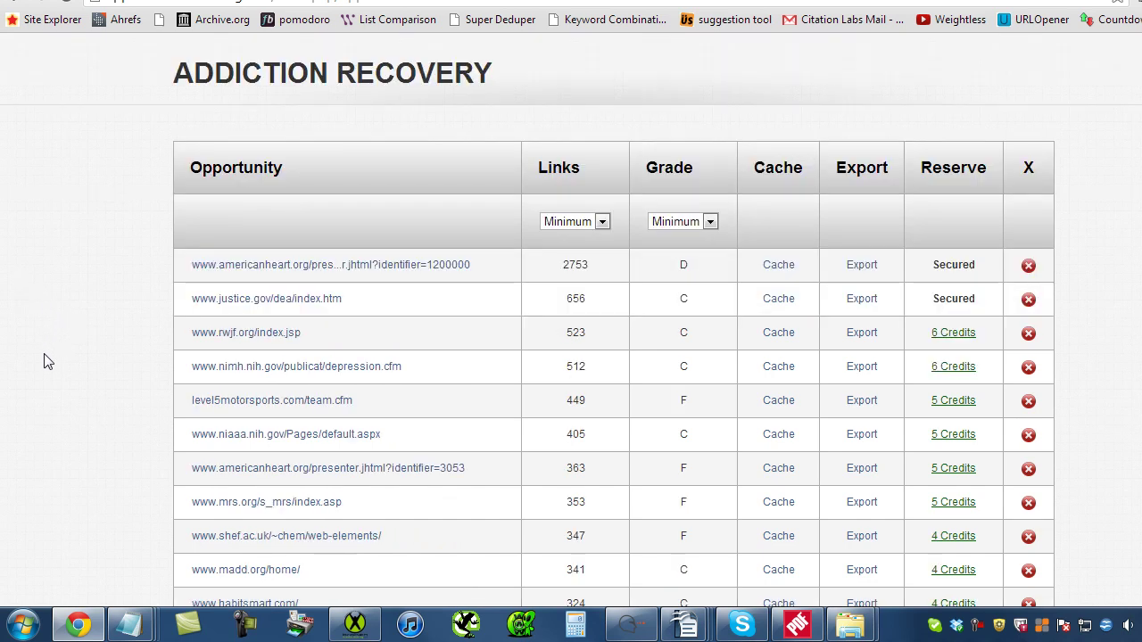
pyautogui.scroll(-20, 1059, 76)
pyautogui.scroll(-15, 614, 321)
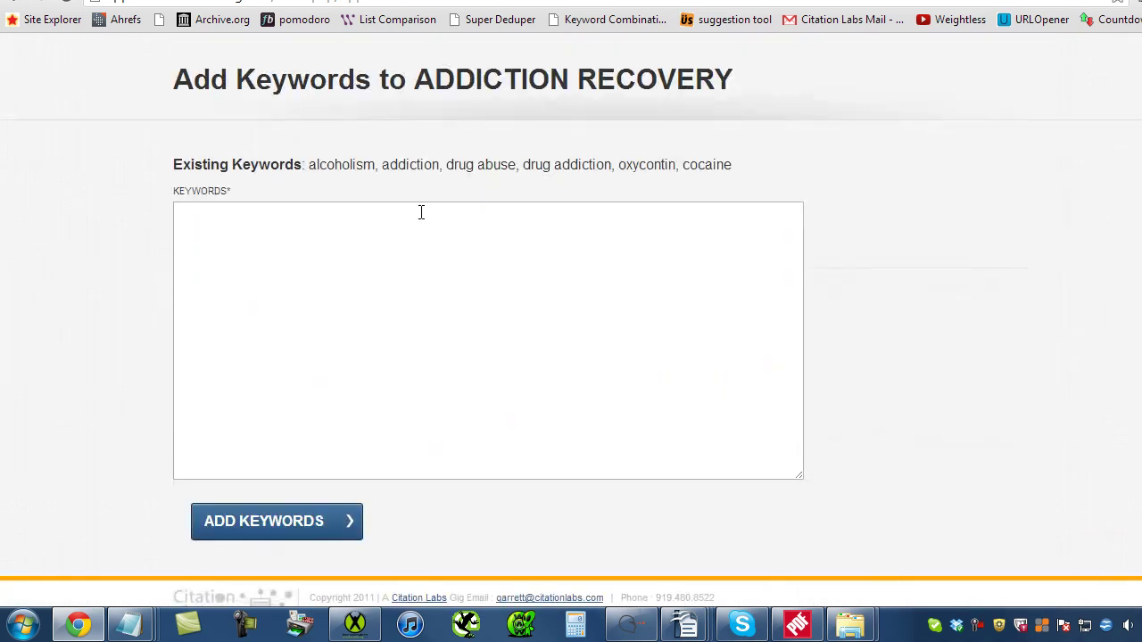
pyautogui.moveTo(304, 165); pyautogui.dragTo(379, 165)
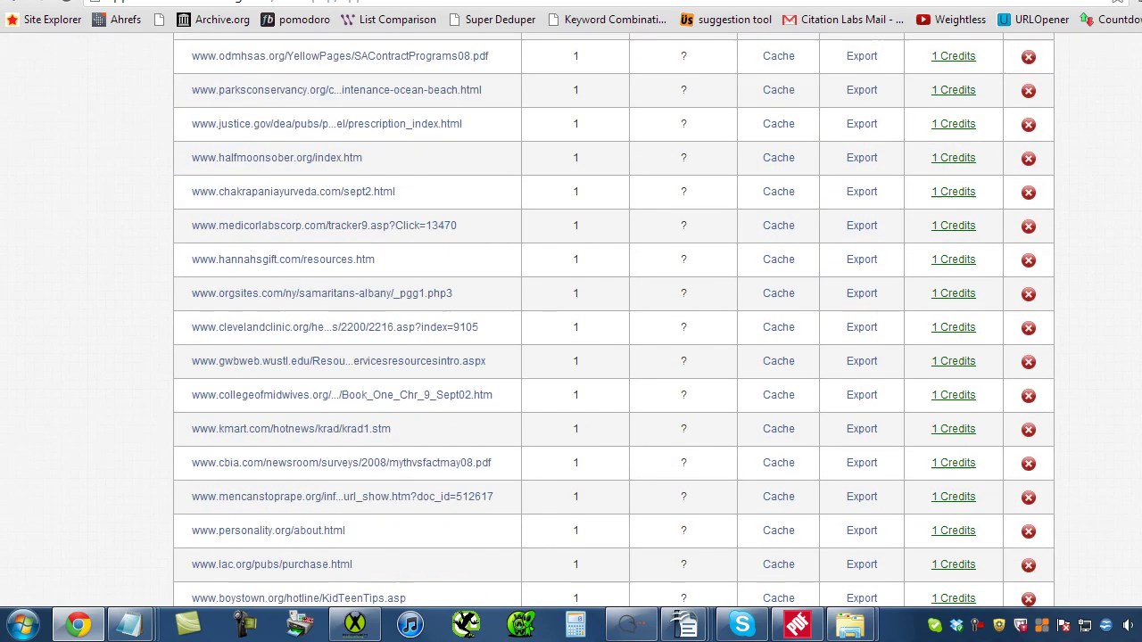
pyautogui.scroll(-15, 614, 319)
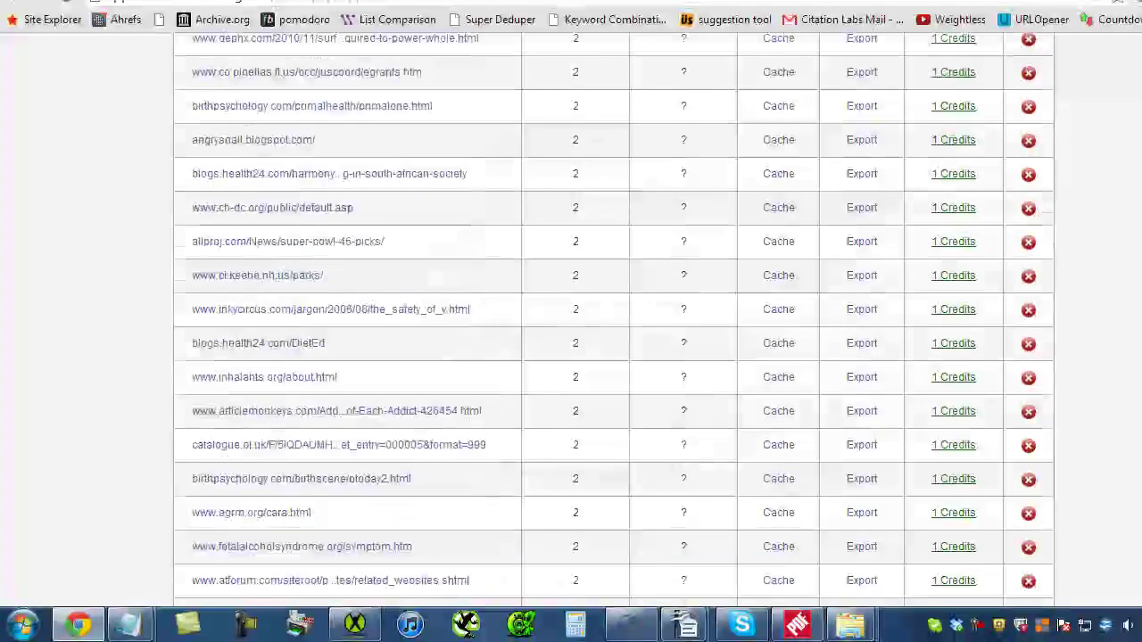
pyautogui.scroll(10, 614, 319)
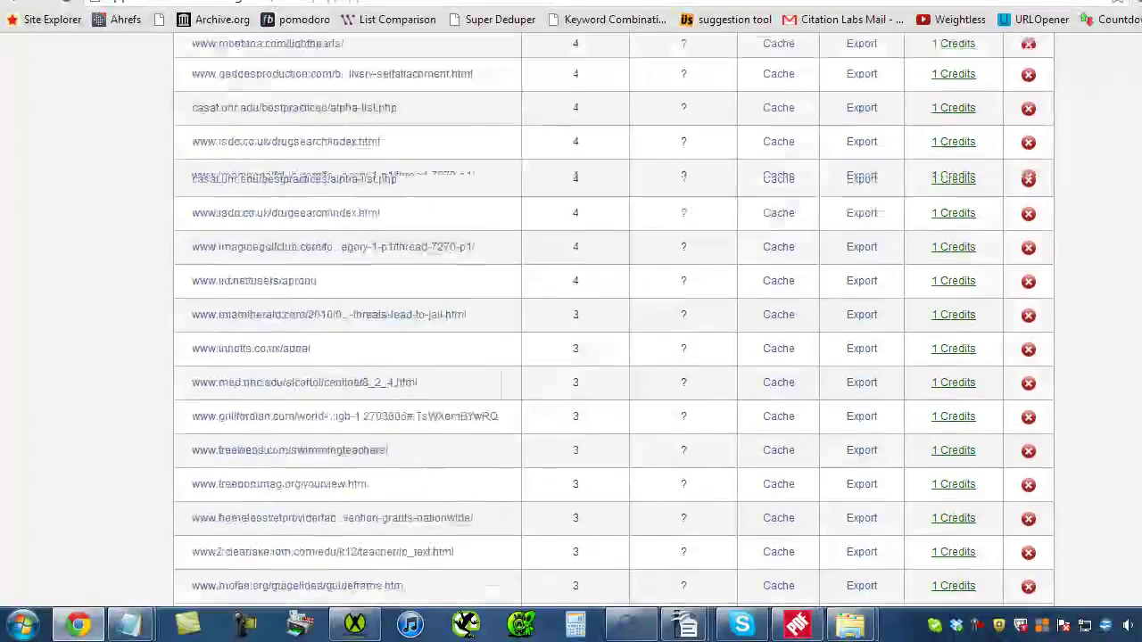
pyautogui.scroll(10, 617, 279)
pyautogui.moveTo(608, 268); pyautogui.dragTo(572, 265)
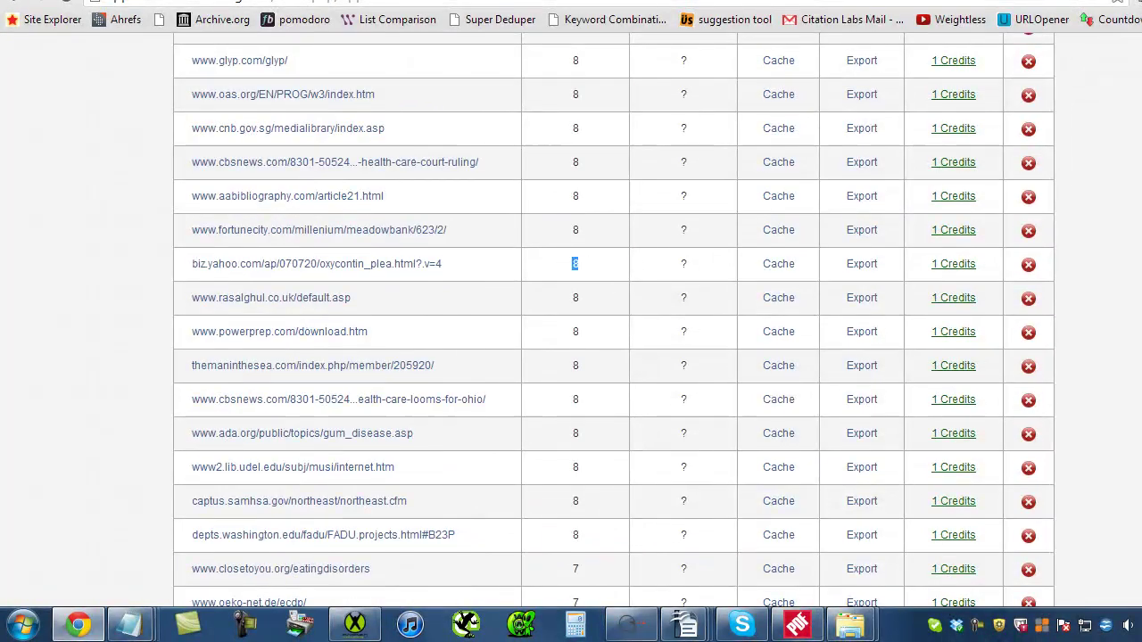
pyautogui.scroll(5, 571, 265)
pyautogui.scroll(15, 625, 268)
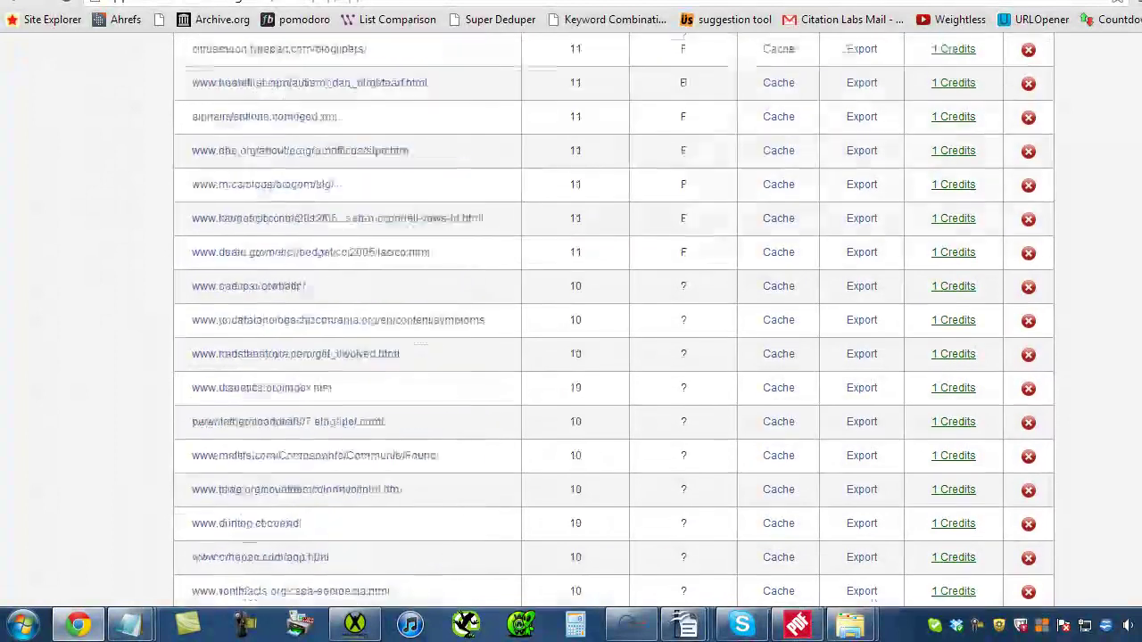
pyautogui.scroll(-8, 683, 188)
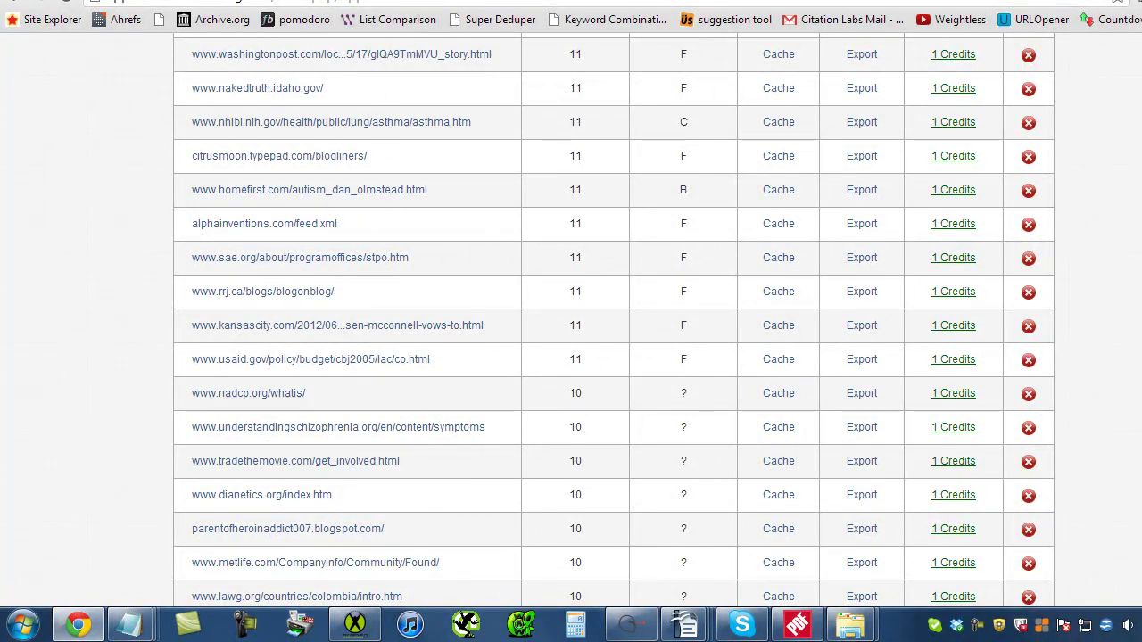
pyautogui.scroll(12, 866, 317)
pyautogui.scroll(15, 614, 317)
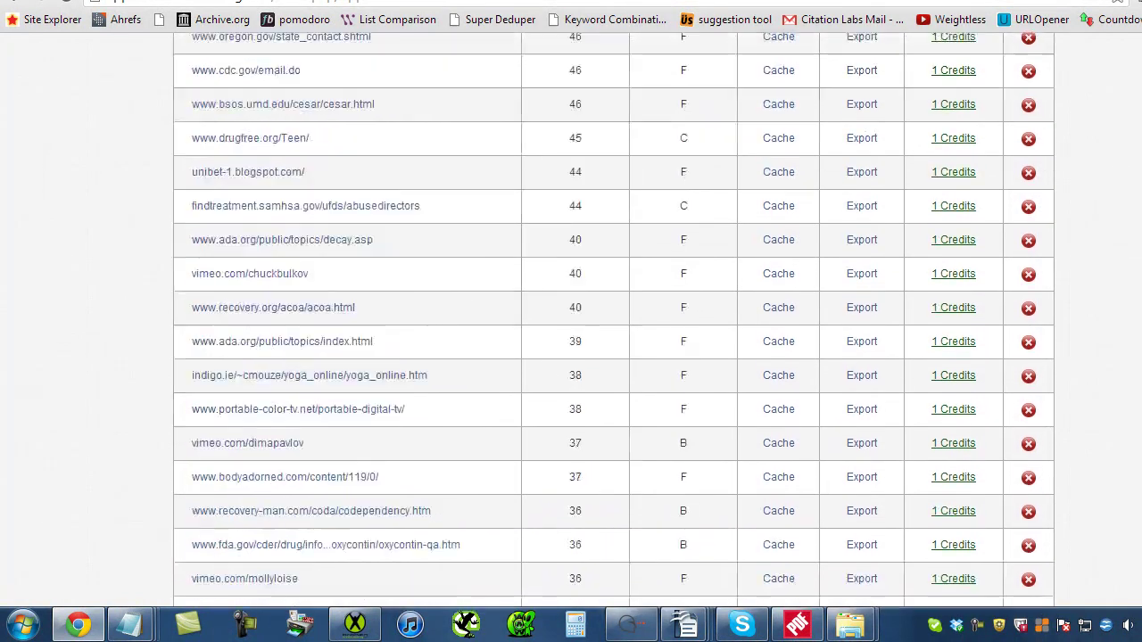
# Highlight the Secured reservations on the top two rows and justice.gov's 656 link count.
pyautogui.scroll(15, 526, 344)
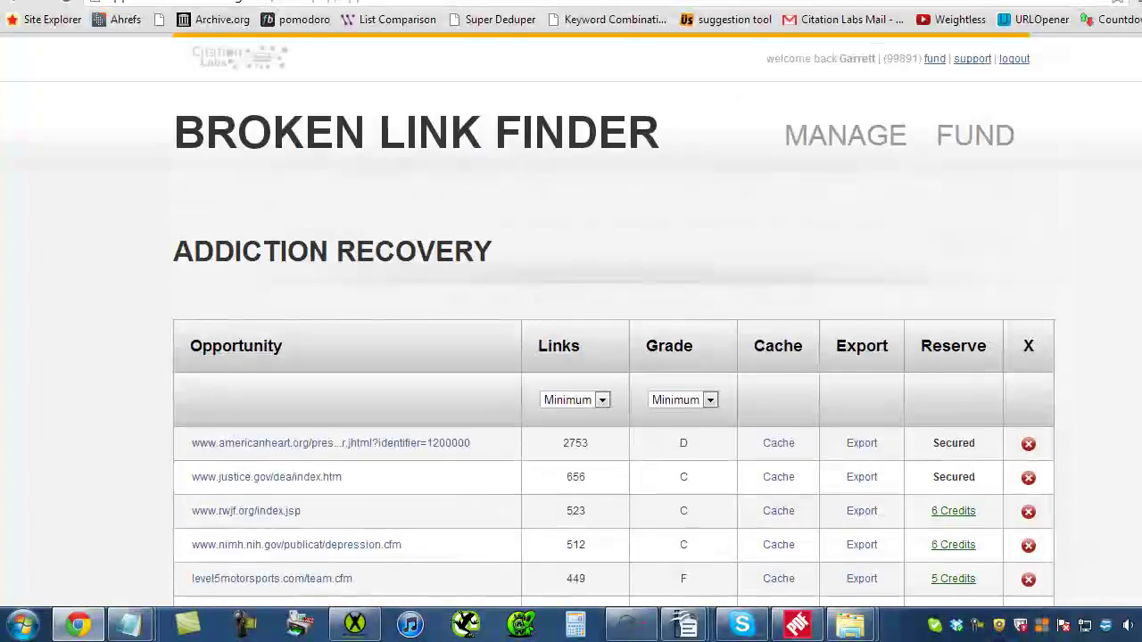
pyautogui.scroll(-2, 526, 343)
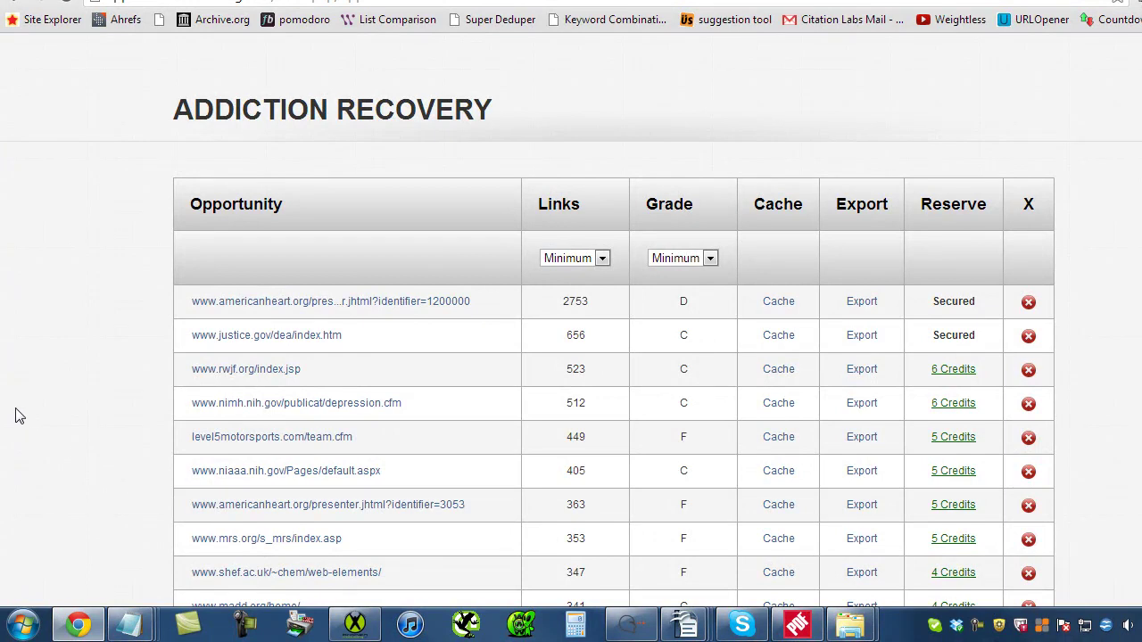
pyautogui.moveTo(982, 302); pyautogui.dragTo(932, 302)
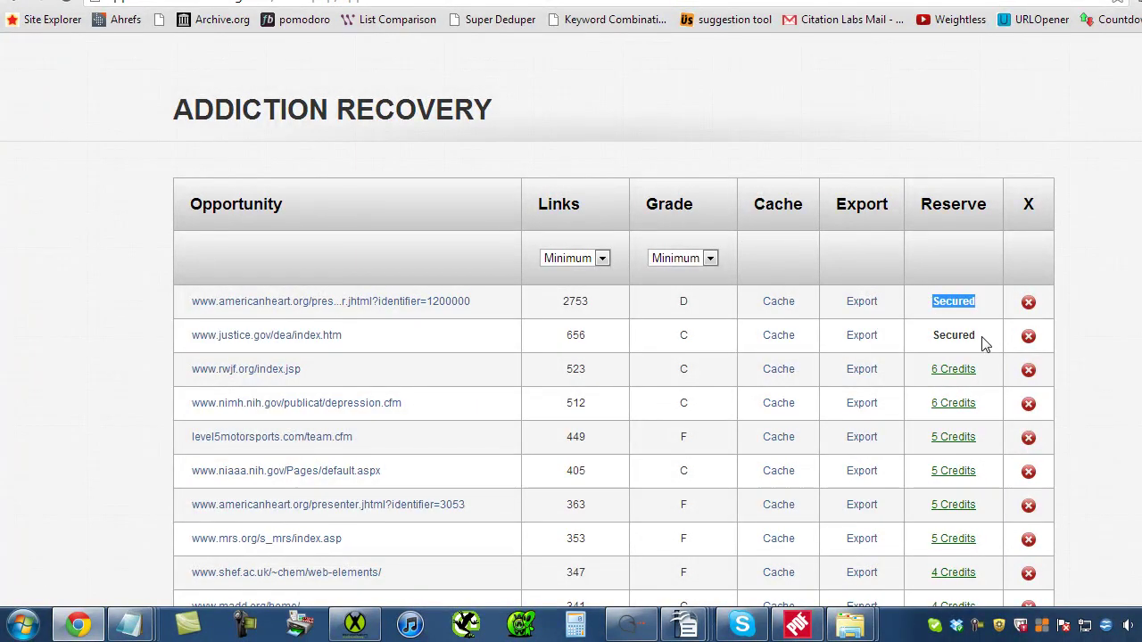
pyautogui.moveTo(982, 342); pyautogui.dragTo(930, 336)
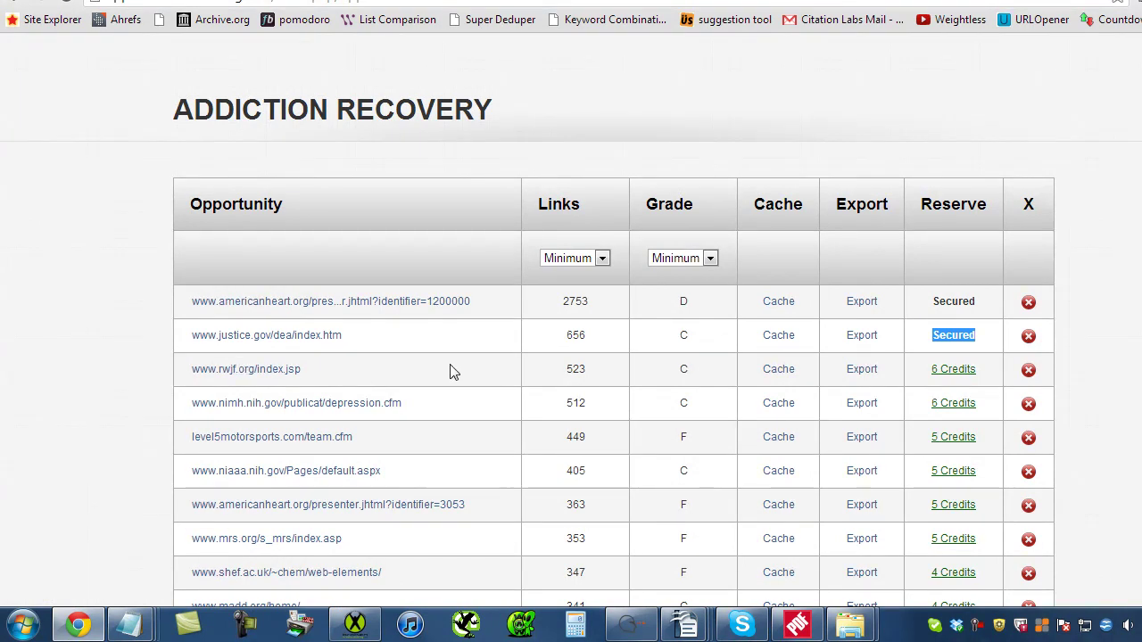
pyautogui.doubleClick(576, 335)
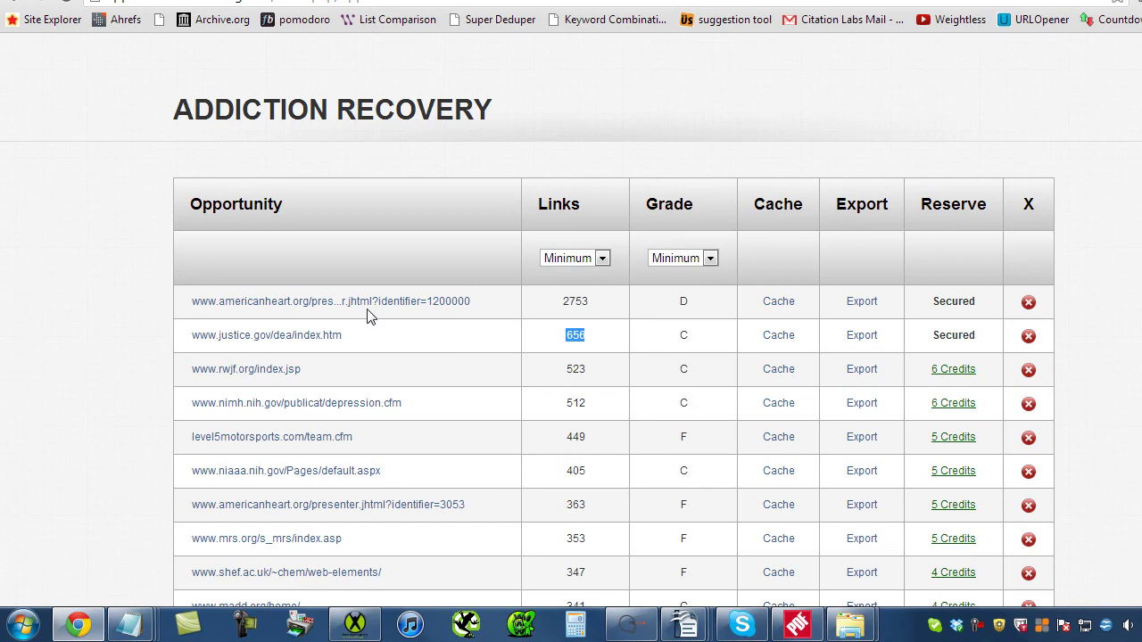
# Load the DEA page's Wayback Machine capture and select its original URL.
pyautogui.hotkey('ctrl', 'Tab')
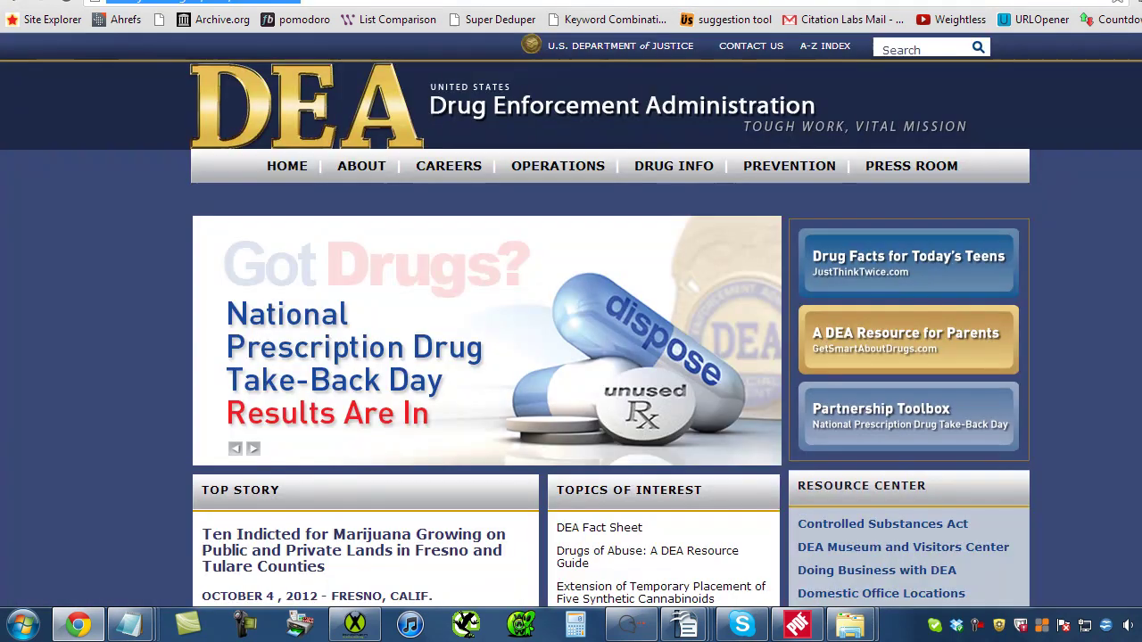
pyautogui.hotkey('ctrl', 'a')
pyautogui.hotkey('ctrl', 'v')
pyautogui.press('Return')
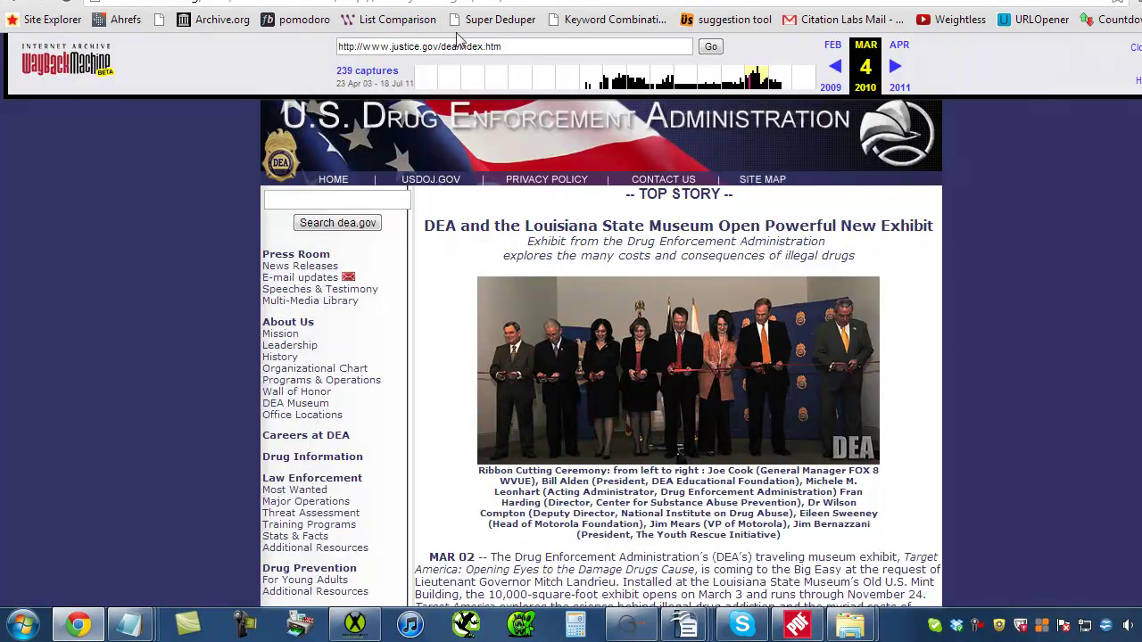
pyautogui.moveTo(505, 46); pyautogui.dragTo(337, 46)
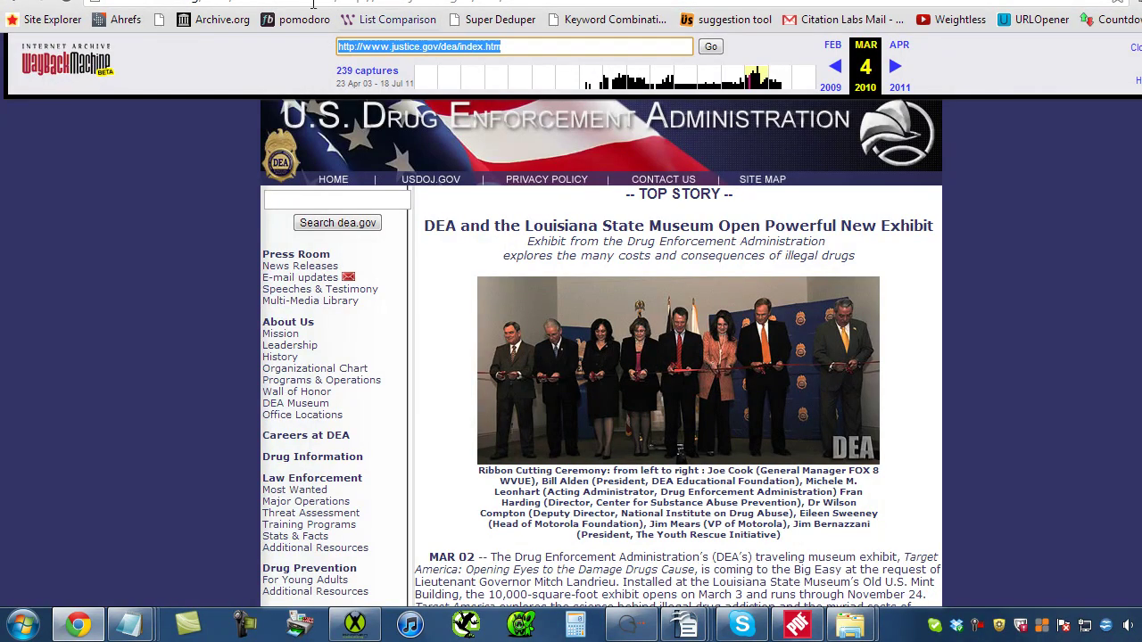
pyautogui.hotkey('ctrl', 'w')
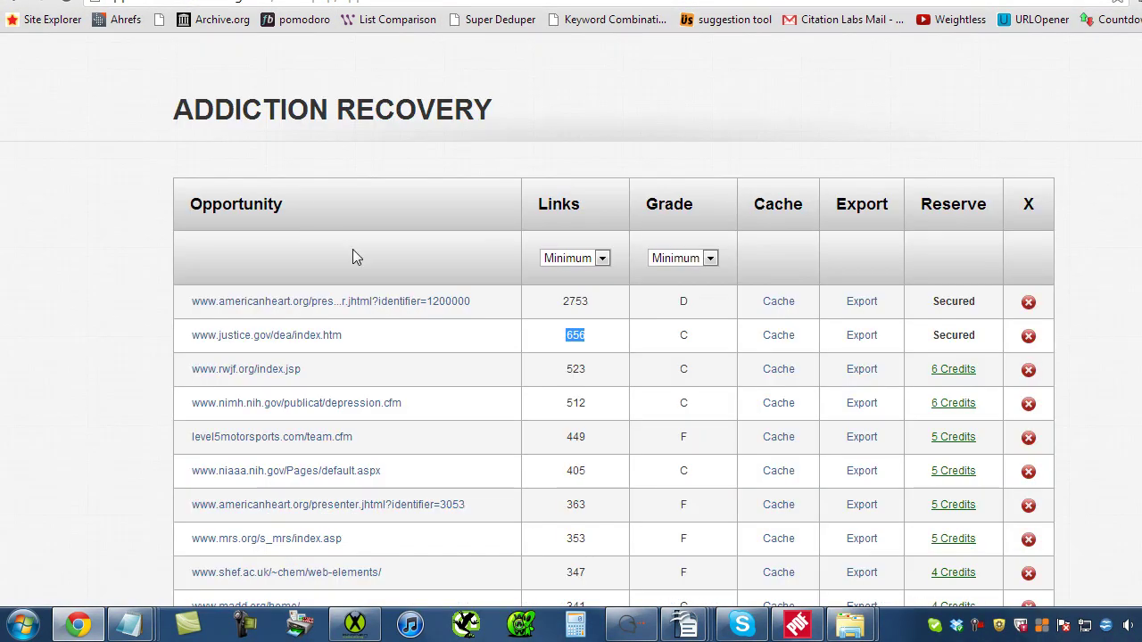
# Open the justice.gov opportunity in a new tab, view it, then close it.
pyautogui.rightClick(296, 334)
pyautogui.click(329, 343)
pyautogui.hotkey('ctrl', 'Tab')
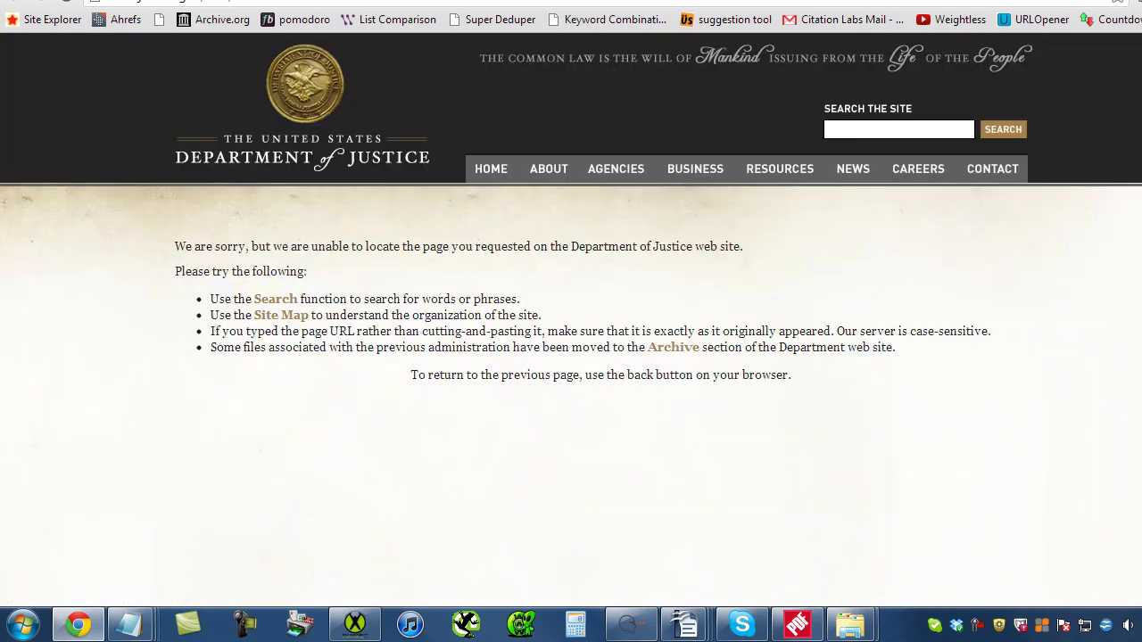
pyautogui.hotkey('ctrl', 'w')
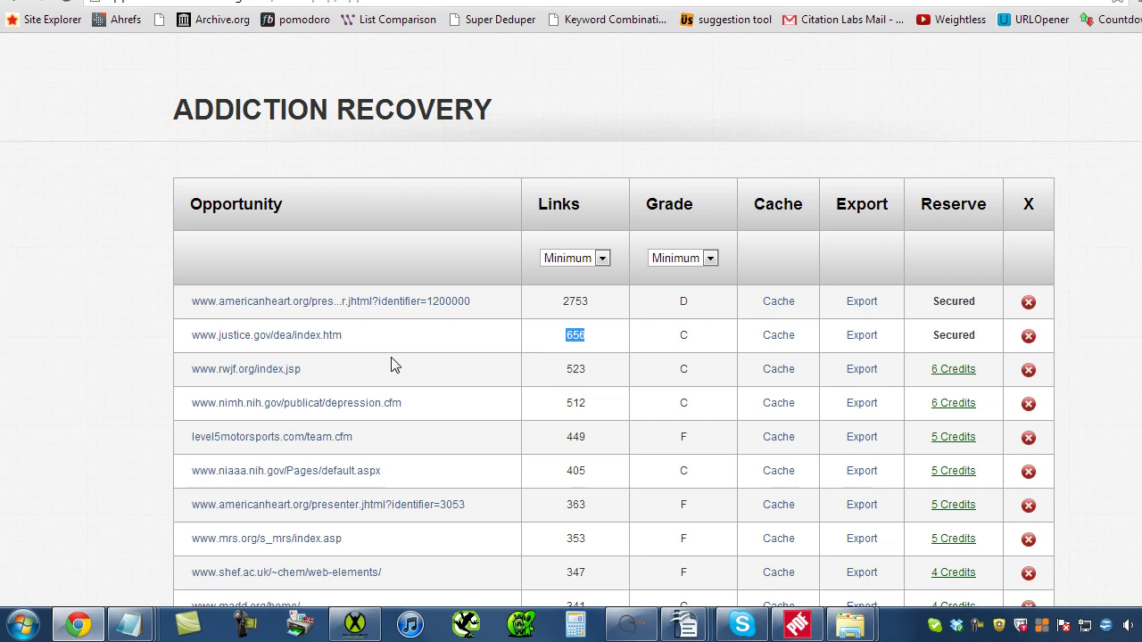
pyautogui.click(550, 339)
pyautogui.moveTo(596, 337); pyautogui.dragTo(550, 336)
pyautogui.click(593, 337)
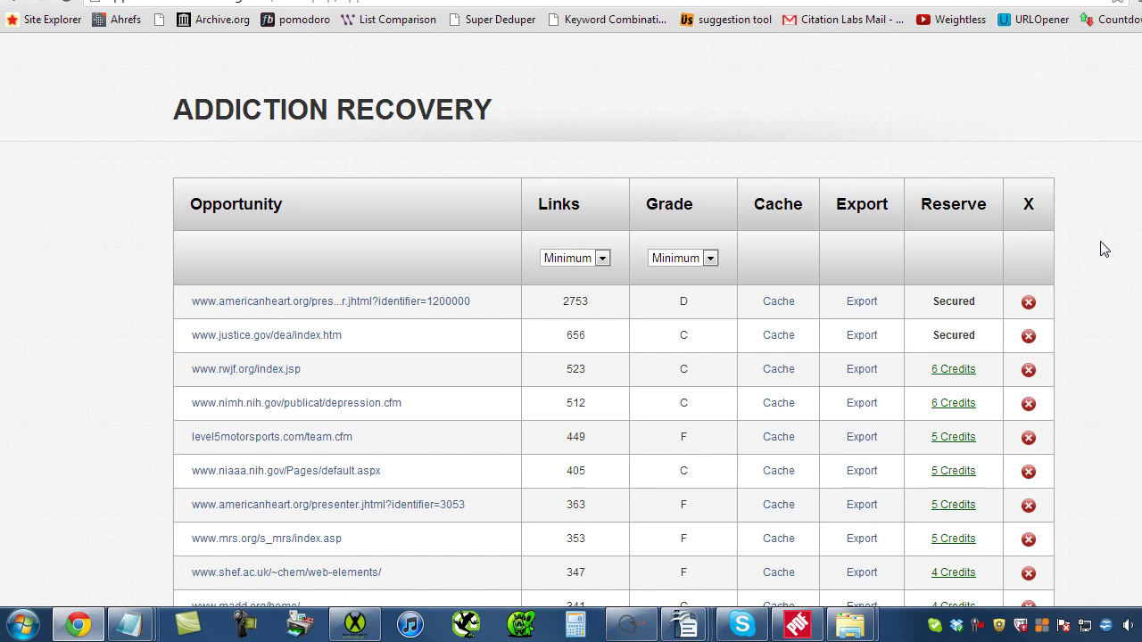
pyautogui.scroll(-15, 1115, 242)
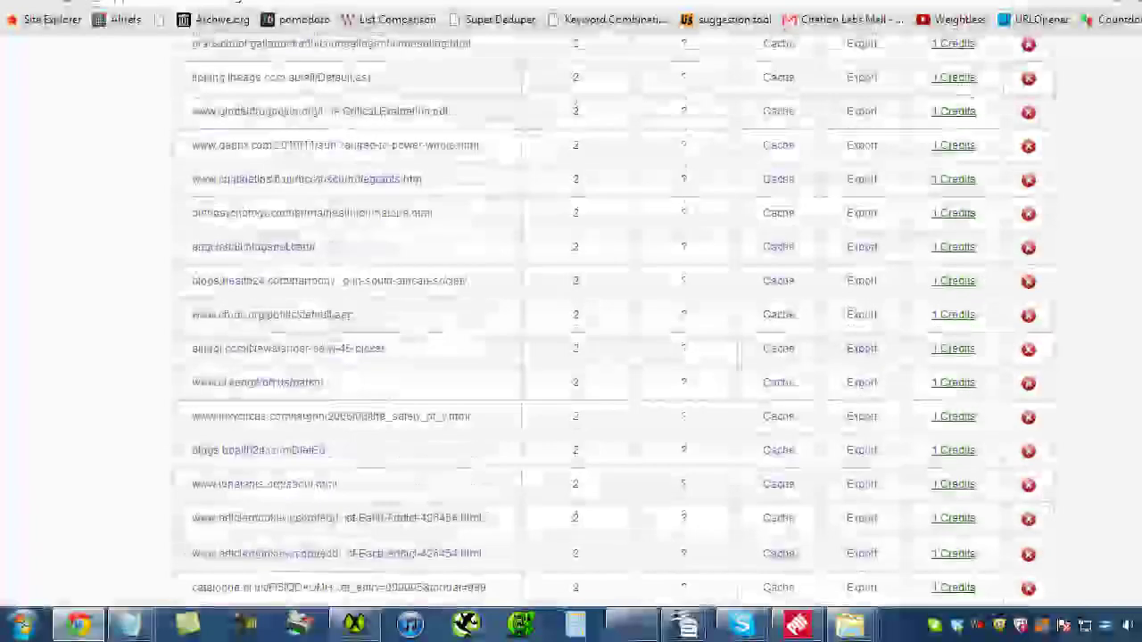
pyautogui.scroll(-5, 571, 321)
pyautogui.scroll(1, 339, 261)
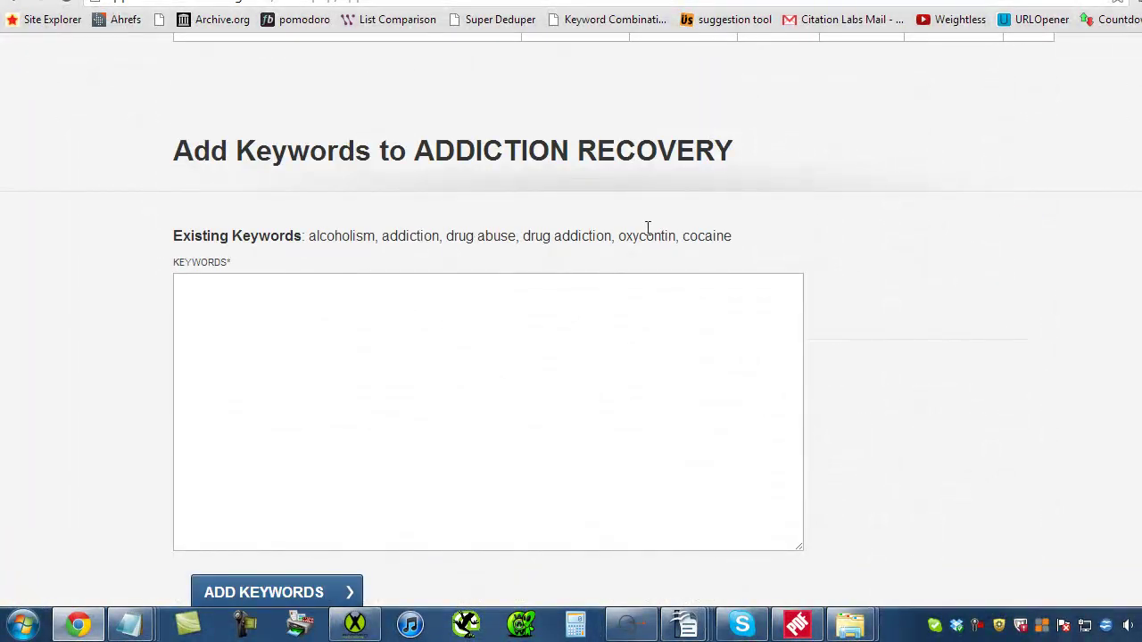
pyautogui.scroll(5, 1103, 334)
pyautogui.scroll(15, 614, 321)
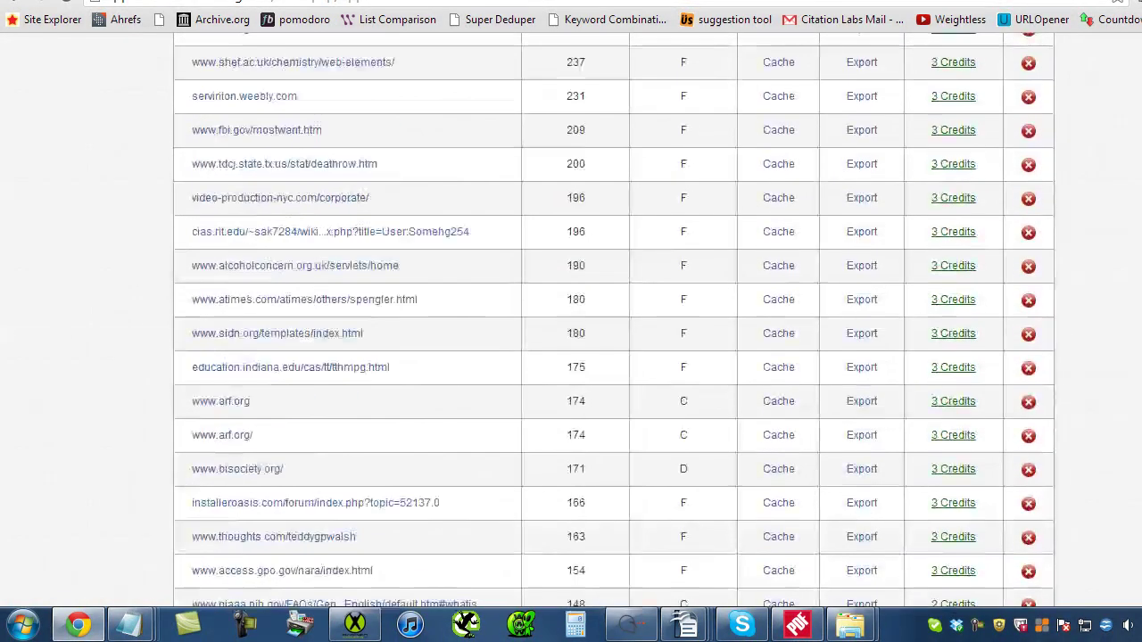
pyautogui.scroll(10, 614, 321)
pyautogui.scroll(-1, 1109, 237)
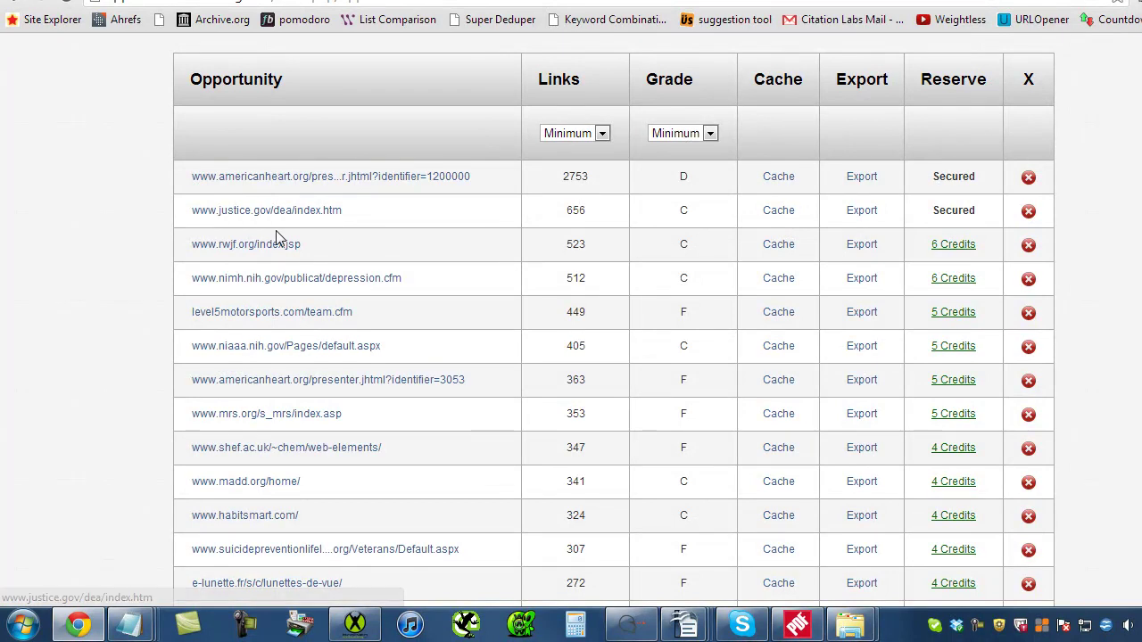
pyautogui.doubleClick(575, 211)
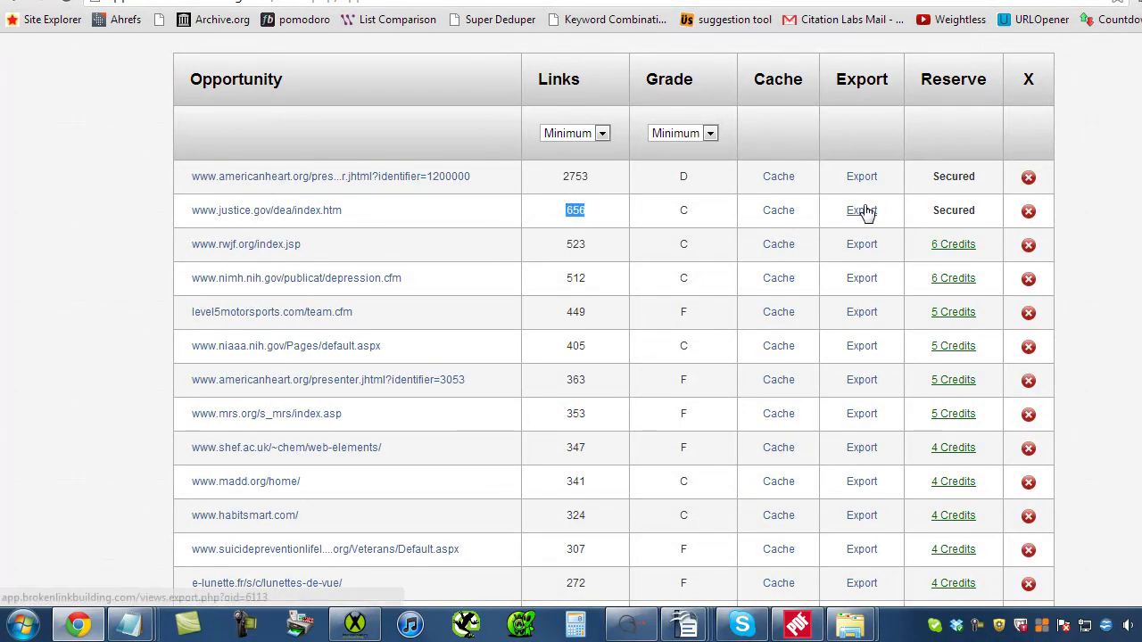
pyautogui.moveTo(989, 213); pyautogui.dragTo(934, 210)
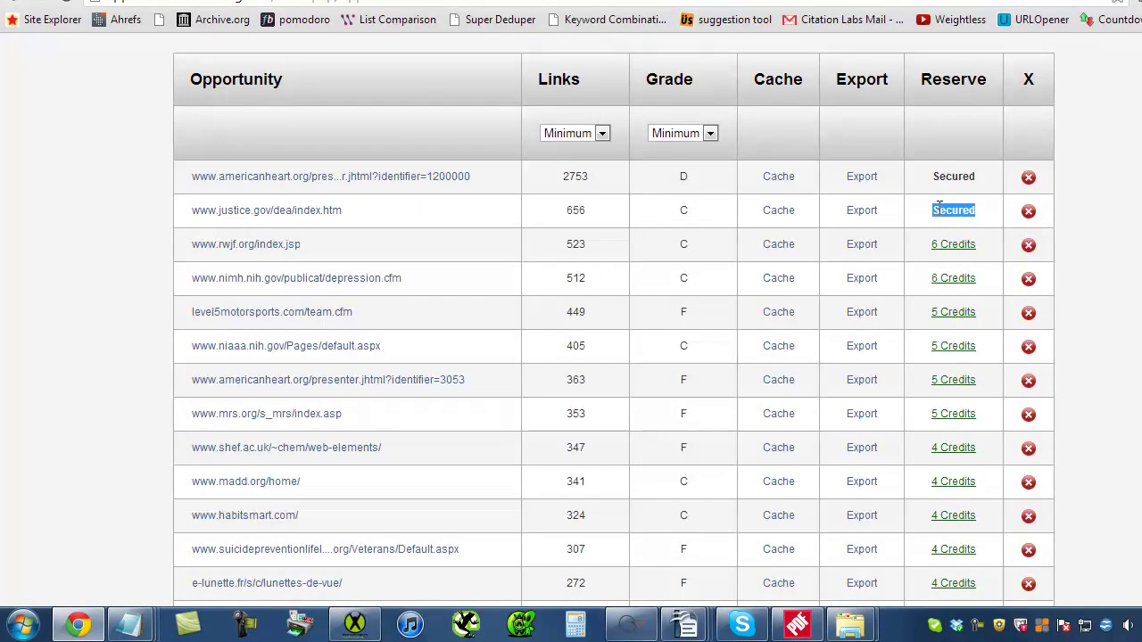
pyautogui.scroll(-10, 938, 207)
pyautogui.scroll(-15, 614, 321)
pyautogui.scroll(-1, 744, 467)
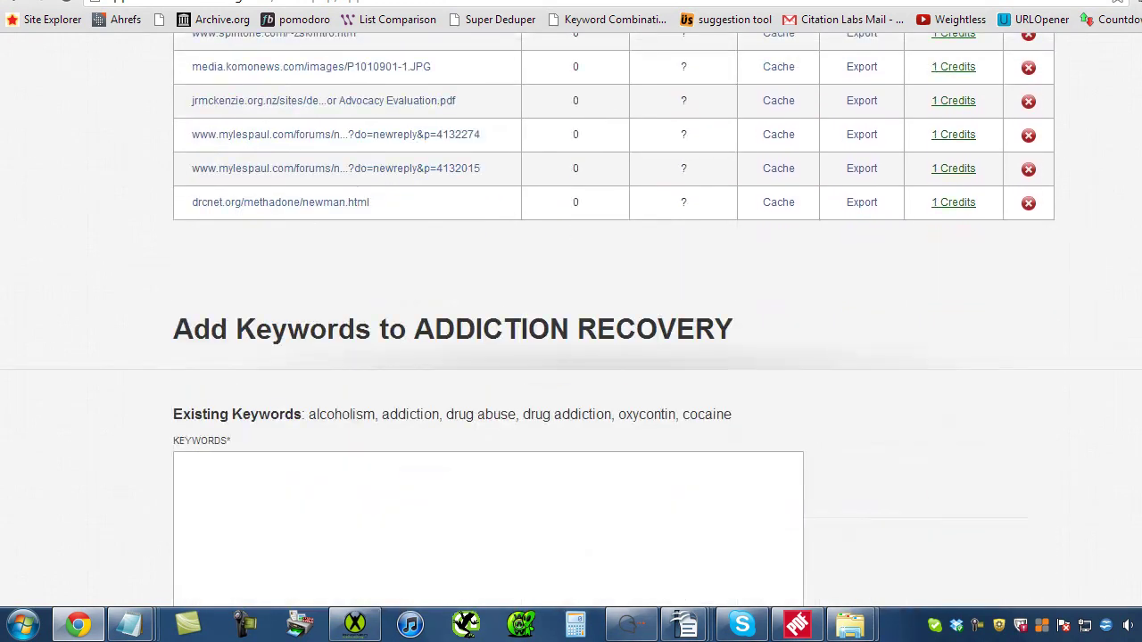
pyautogui.moveTo(307, 414); pyautogui.dragTo(615, 416)
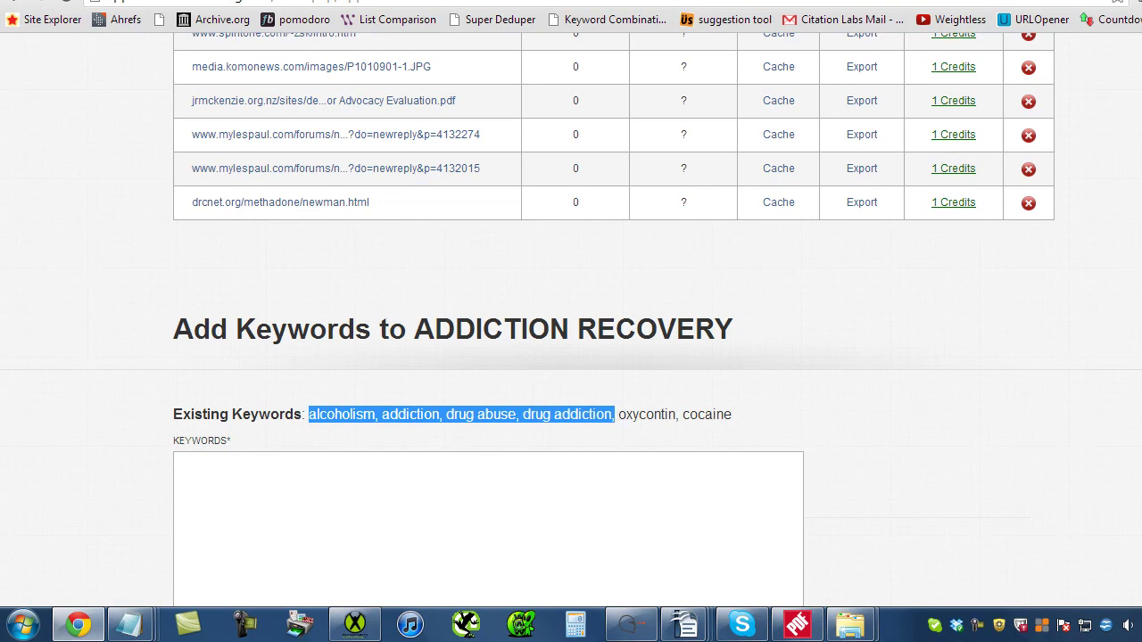
pyautogui.scroll(20, 758, 142)
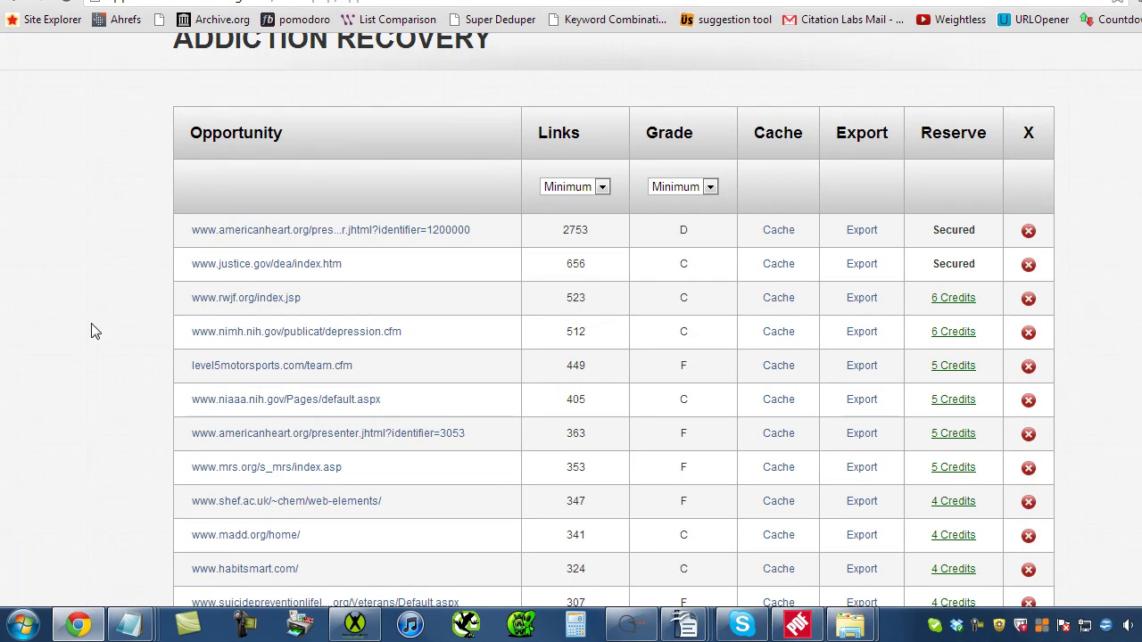
# Open the Travel campaign's opportunities from the list of all campaigns.
pyautogui.scroll(2, 113, 323)
pyautogui.click(822, 114)
pyautogui.scroll(-3, 463, 257)
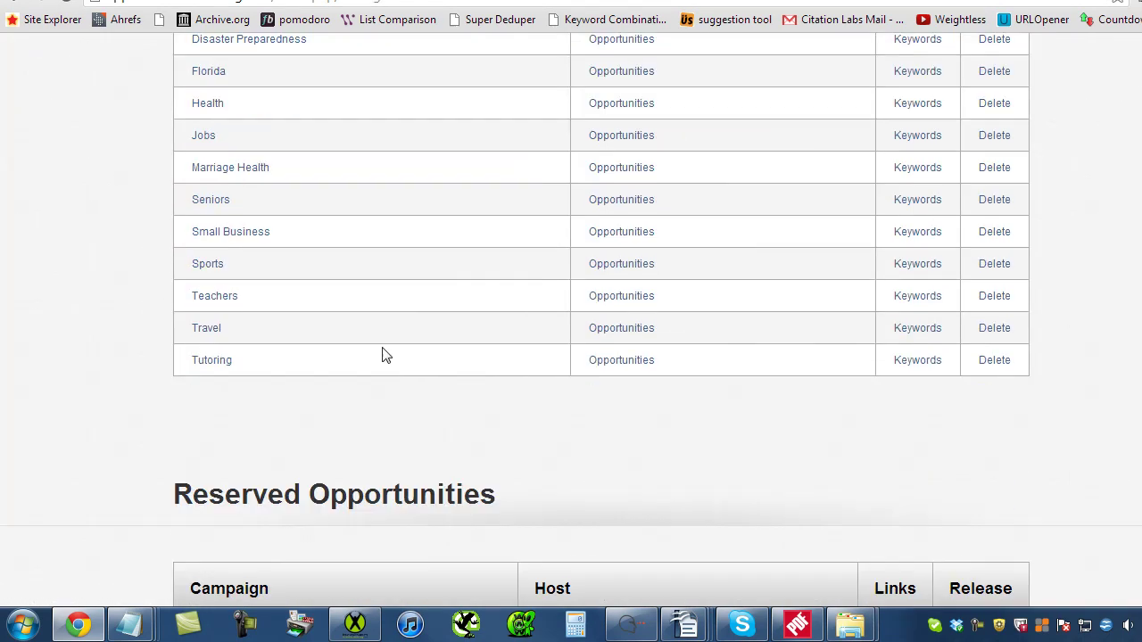
pyautogui.click(206, 332)
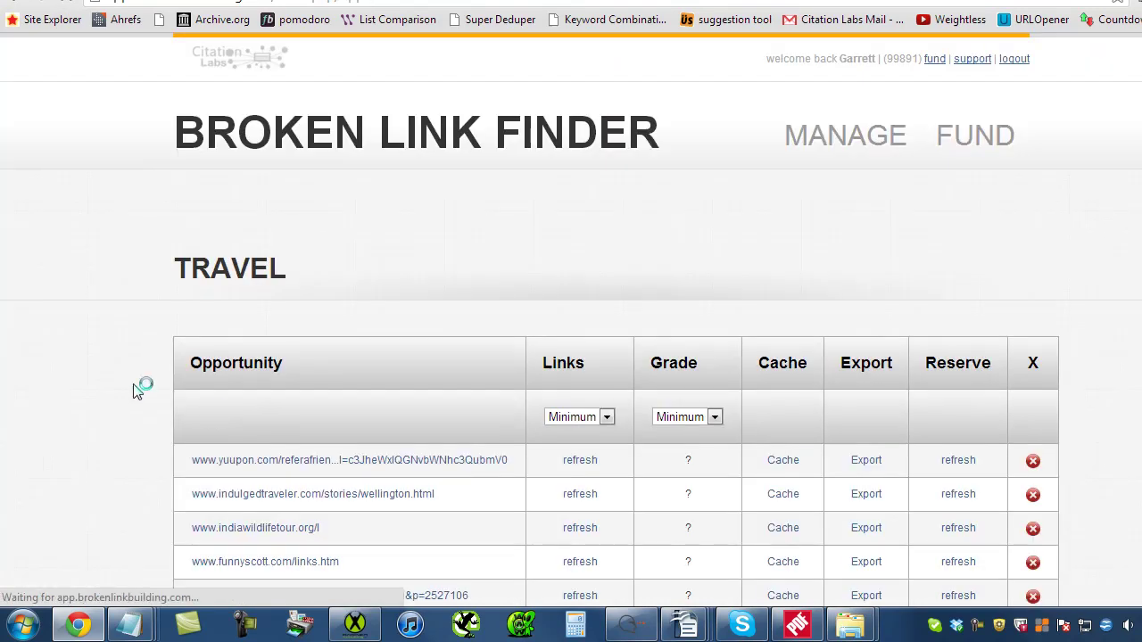
# Refresh the Travel results so rows show link counts, led by moneycentral.msn.com (149).
pyautogui.scroll(-5, 129, 350)
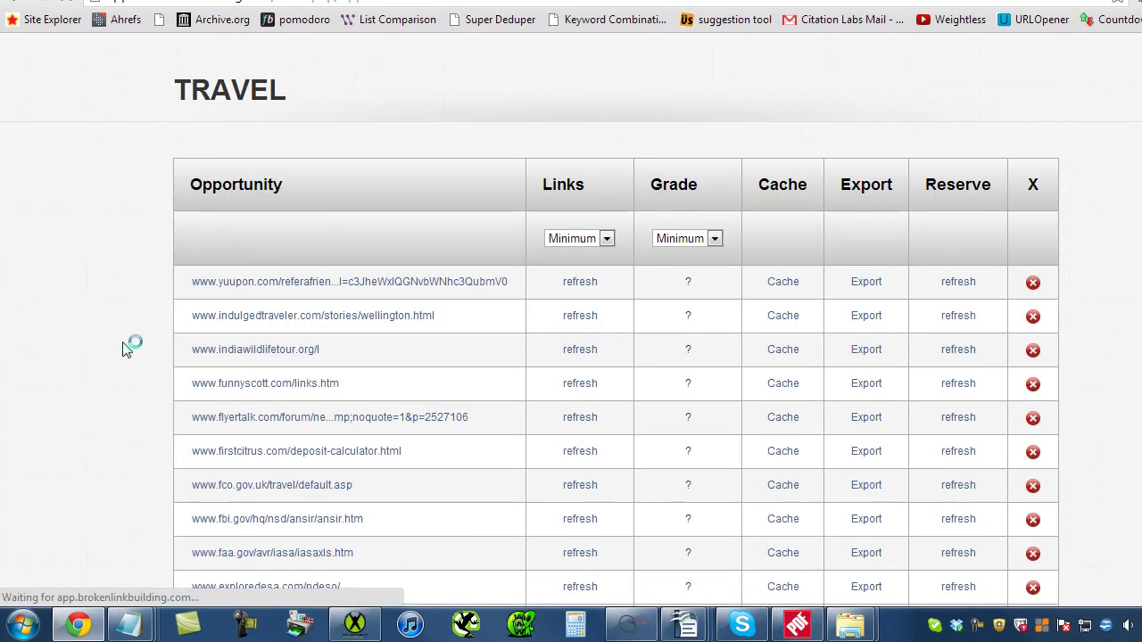
pyautogui.scroll(-10, 125, 348)
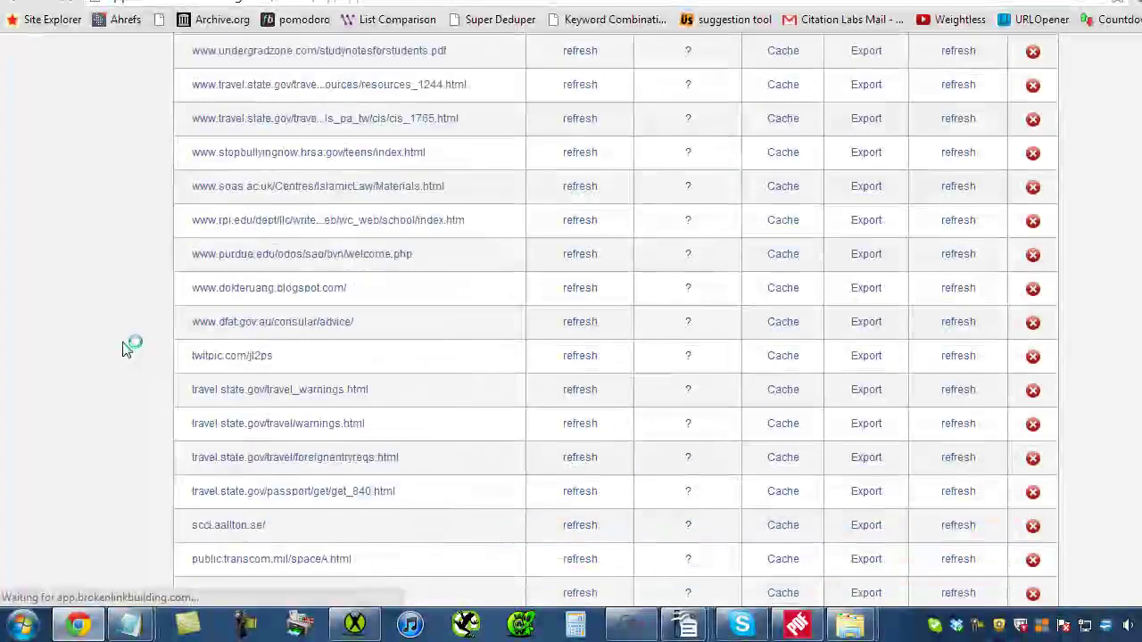
pyautogui.scroll(-6, 129, 348)
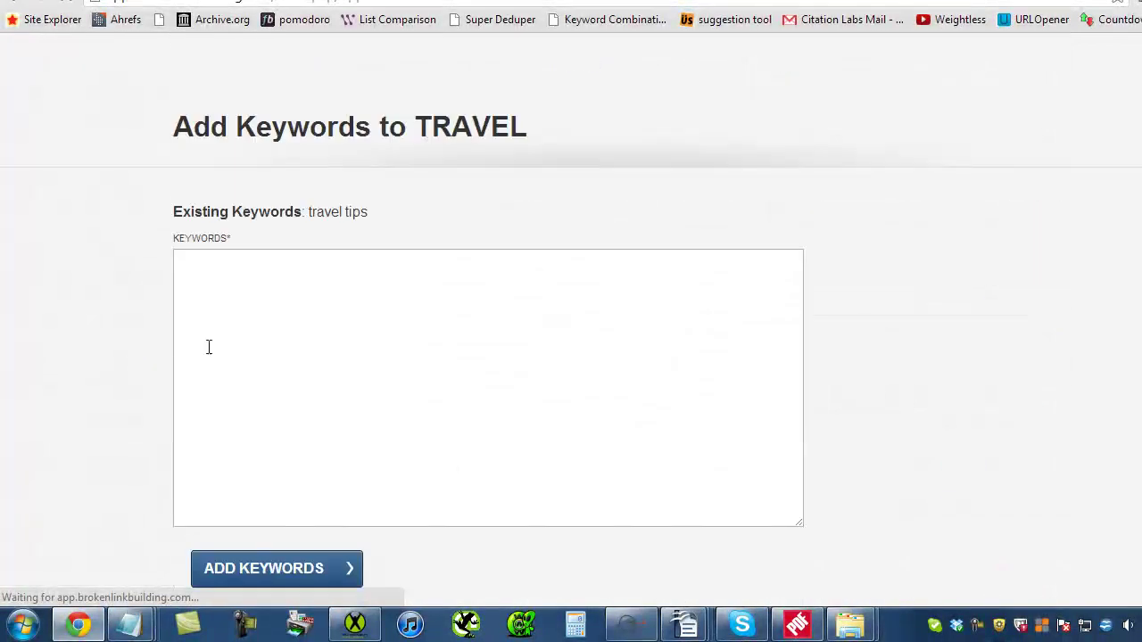
pyautogui.scroll(15, 201, 261)
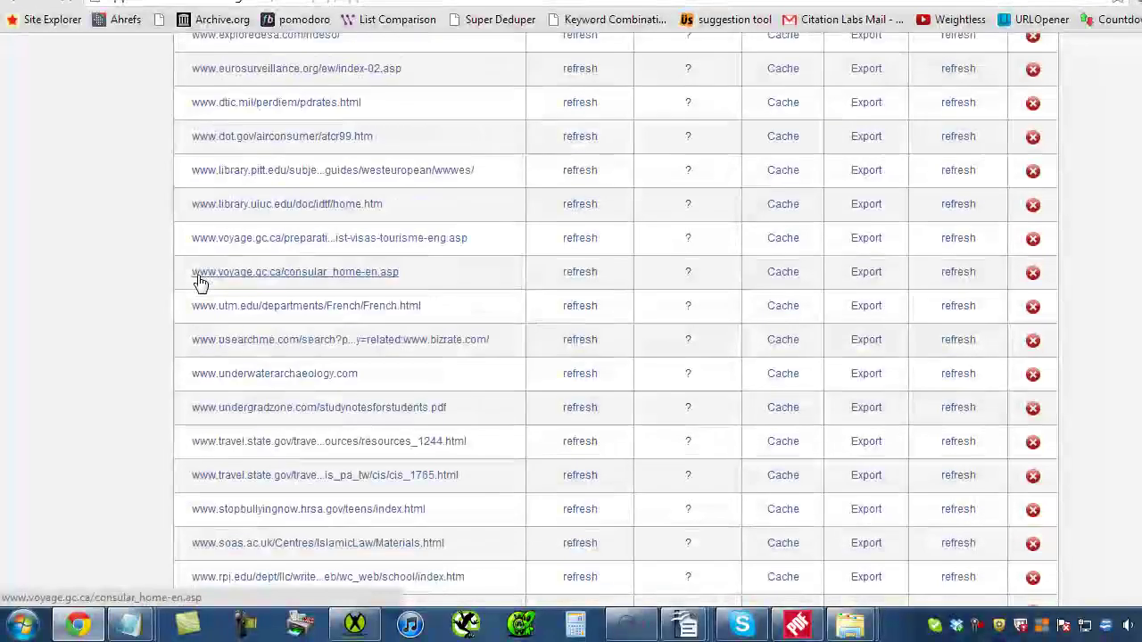
pyautogui.click(200, 278)
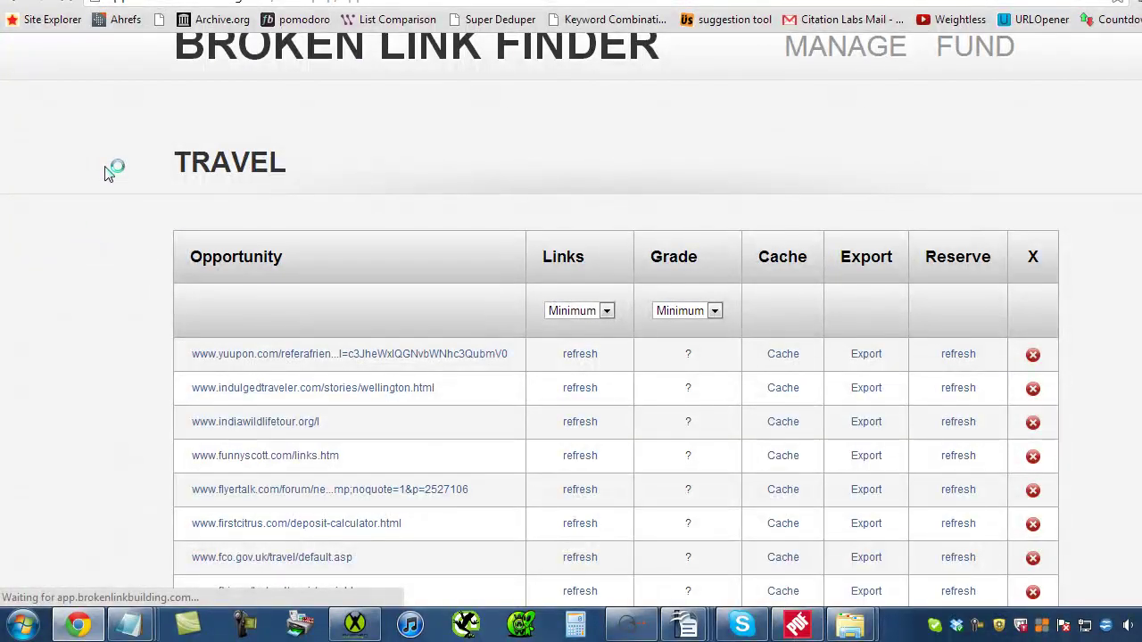
pyautogui.scroll(1, 135, 273)
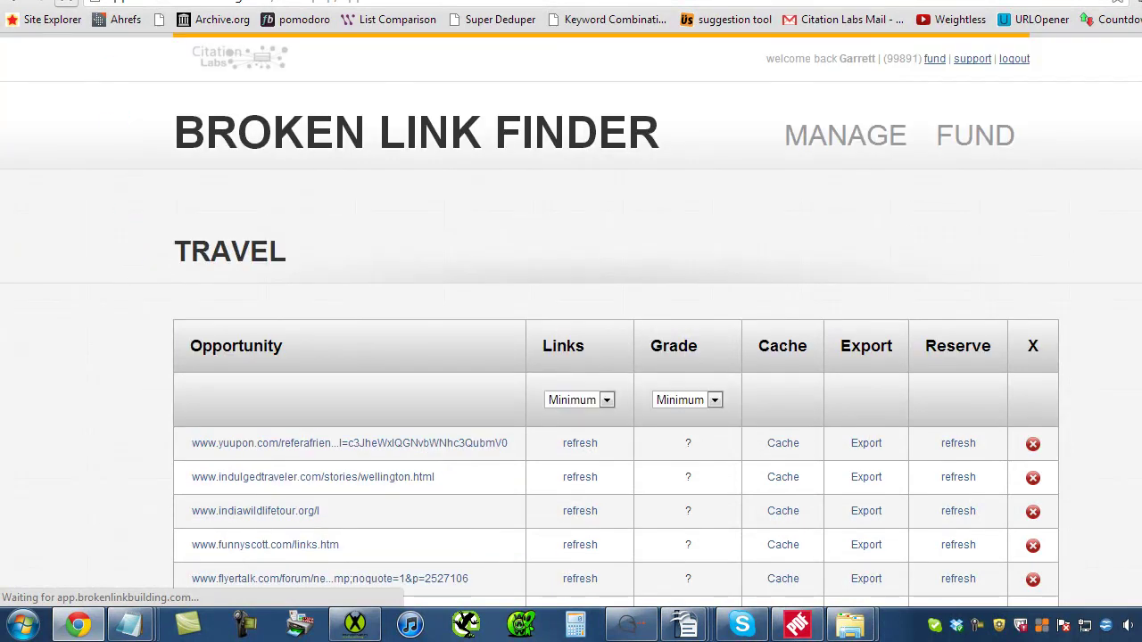
pyautogui.scroll(-2, 133, 311)
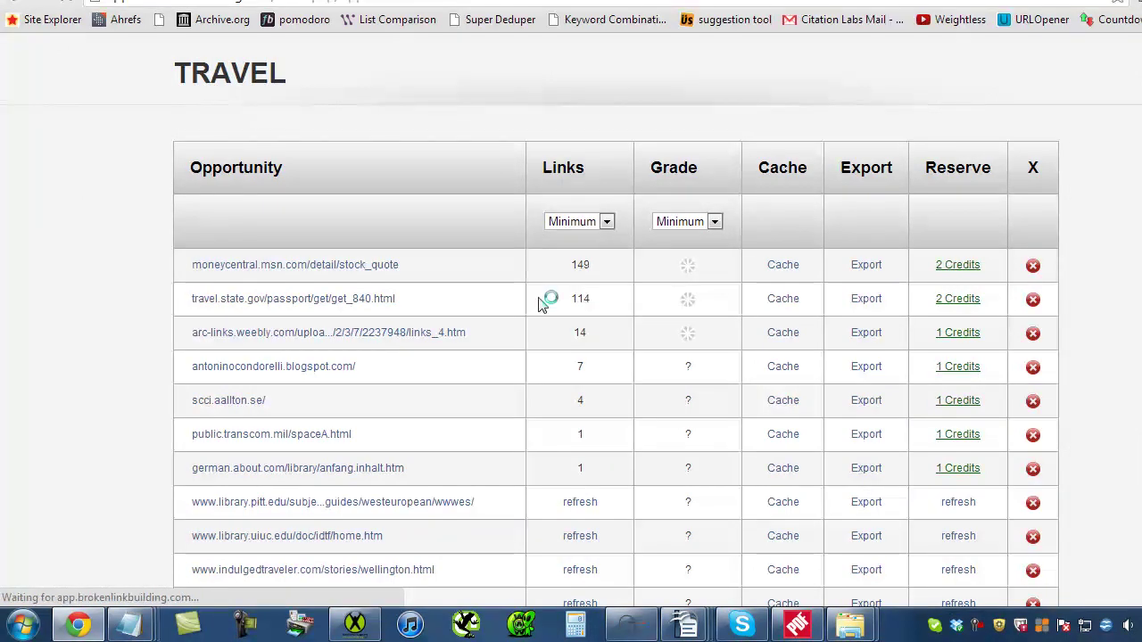
# Check the travel.state.gov passport page's Wayback history, viewing 2005 snapshots, then return.
pyautogui.click(312, 303)
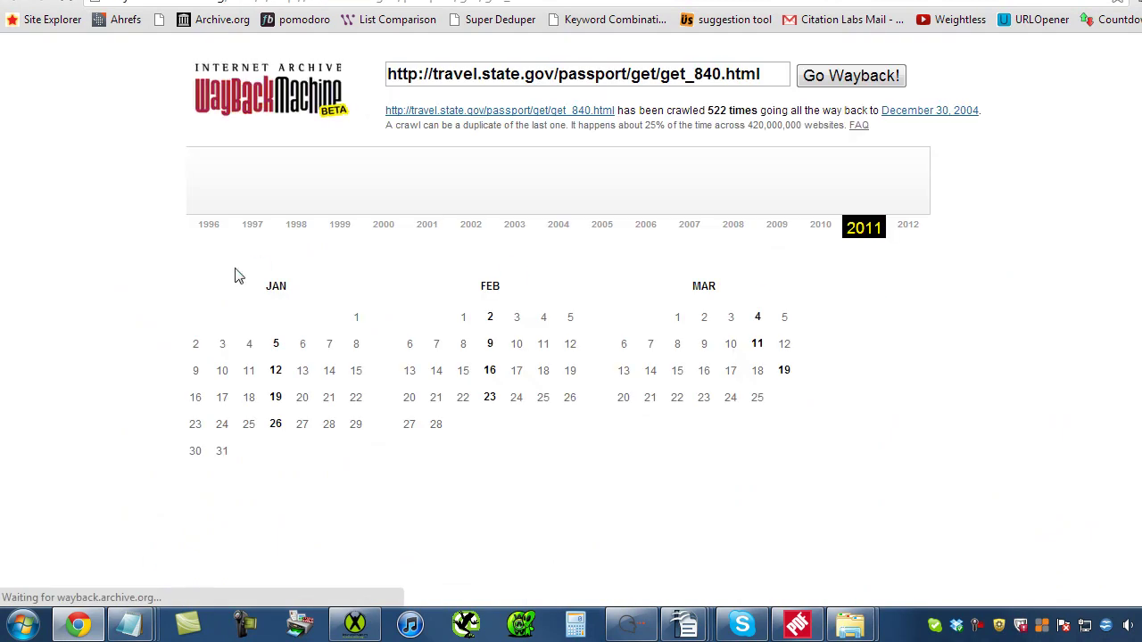
pyautogui.click(613, 197)
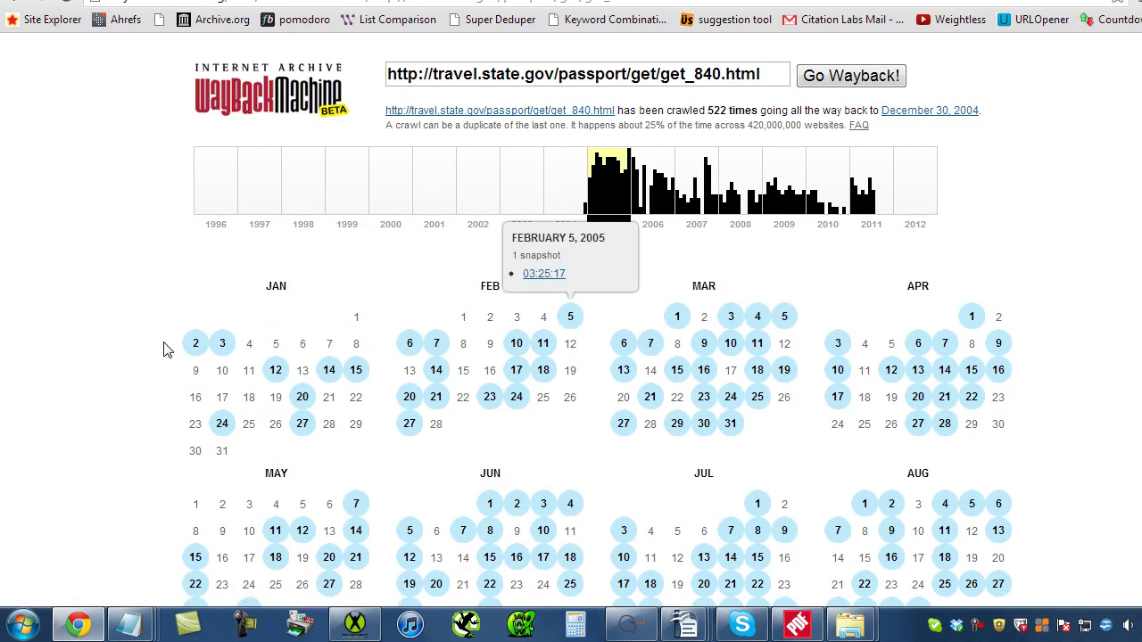
pyautogui.click(54, 3)
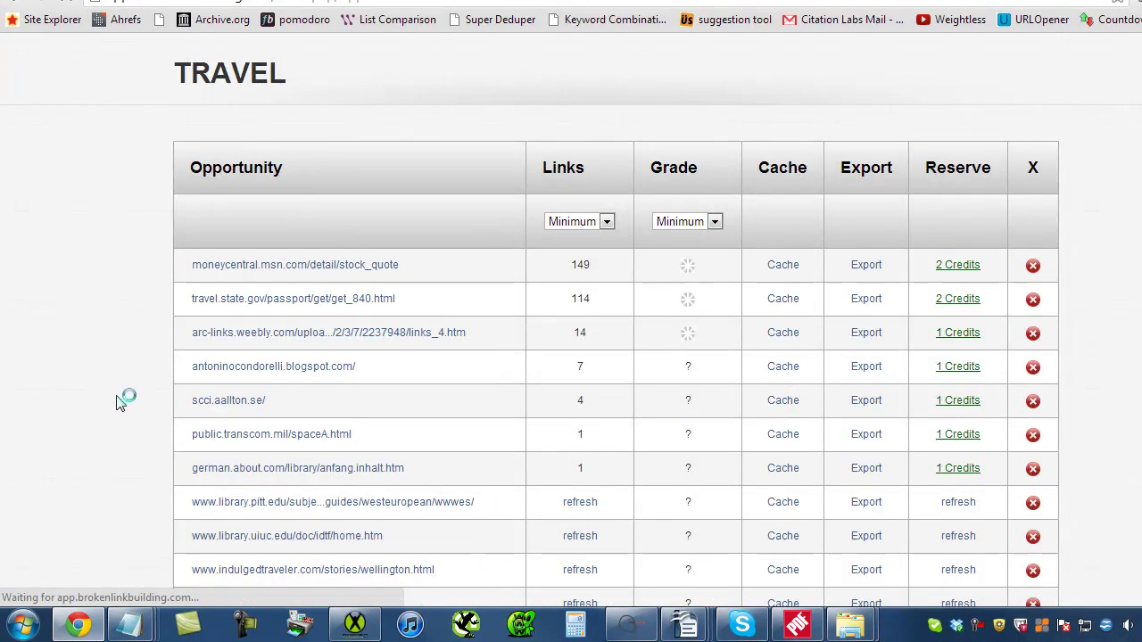
# Scroll the reloaded Travel table, now topped by consumer.gov/idtheft with 1929 links.
pyautogui.scroll(-20, 122, 402)
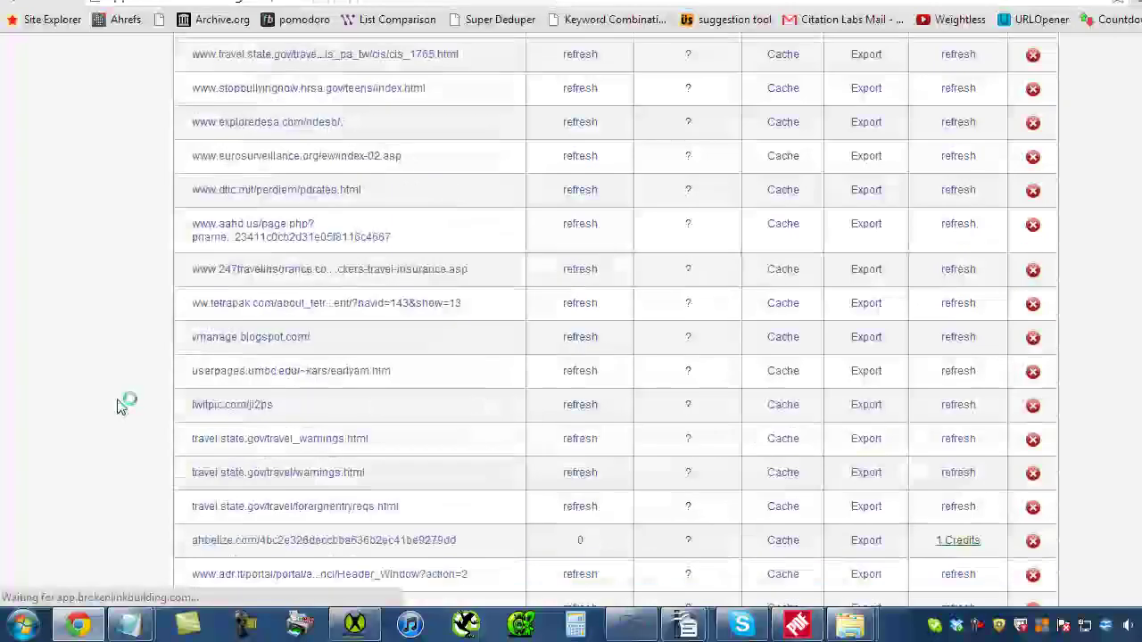
pyautogui.scroll(20, 122, 406)
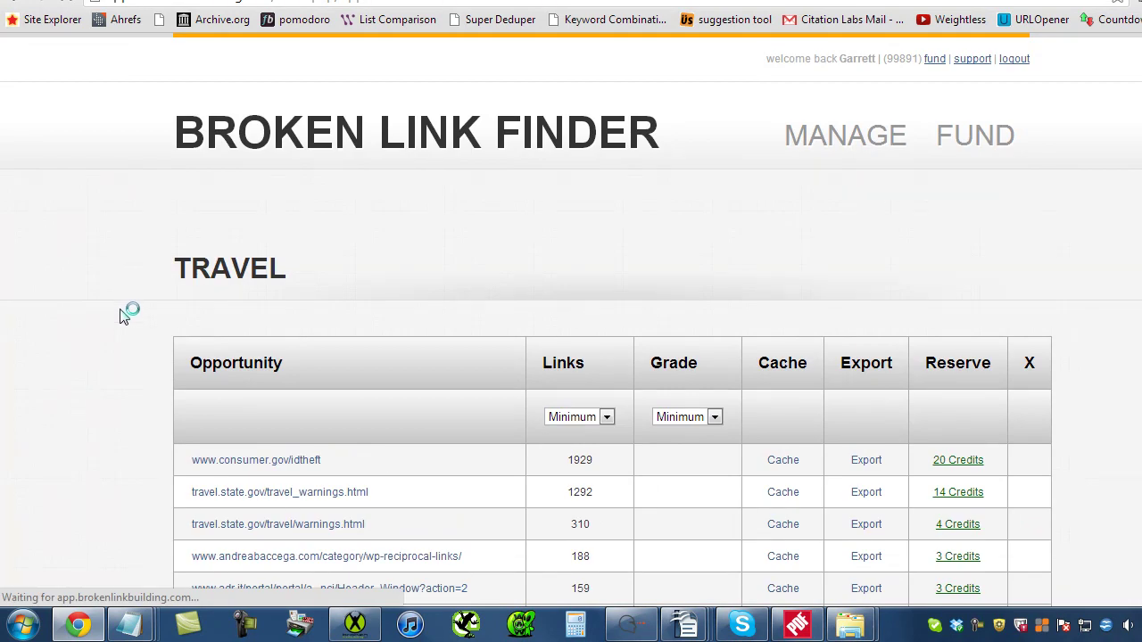
pyautogui.scroll(-1, 123, 316)
pyautogui.scroll(-1, 123, 316)
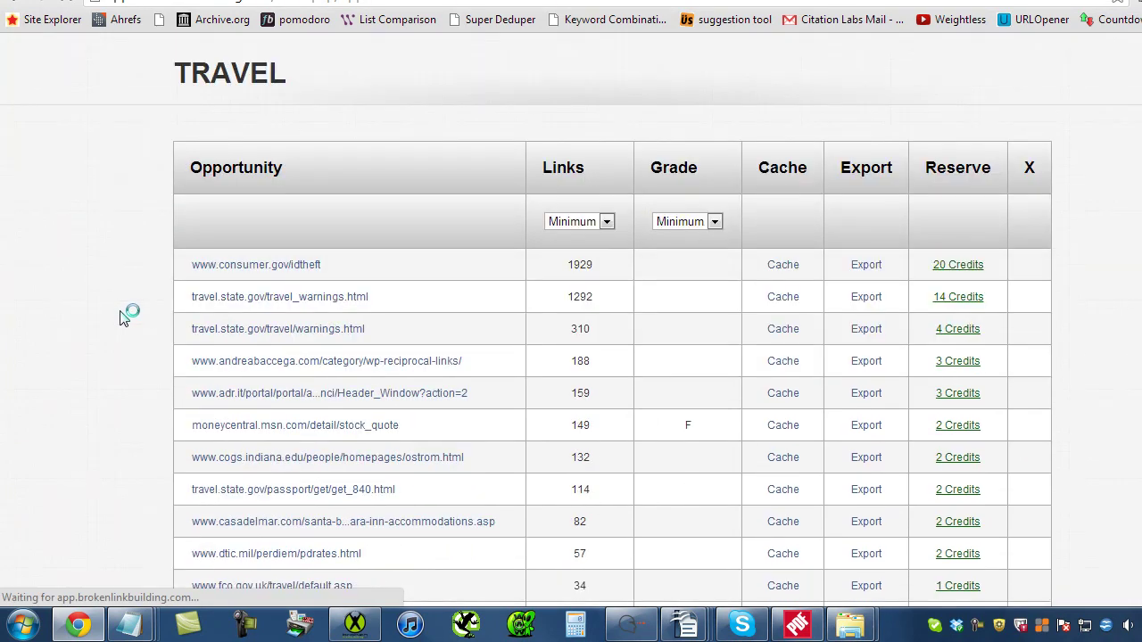
# Open consumer.gov/idtheft in a new tab, see its Page not found error, and close it.
pyautogui.click(231, 268)
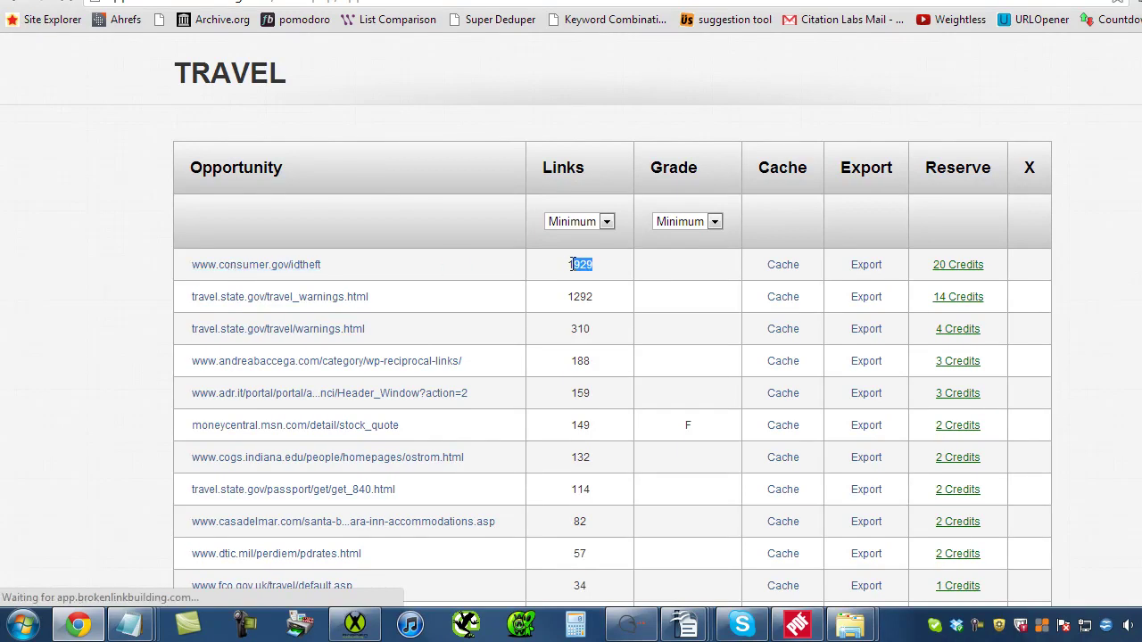
pyautogui.rightClick(285, 268)
pyautogui.click(336, 273)
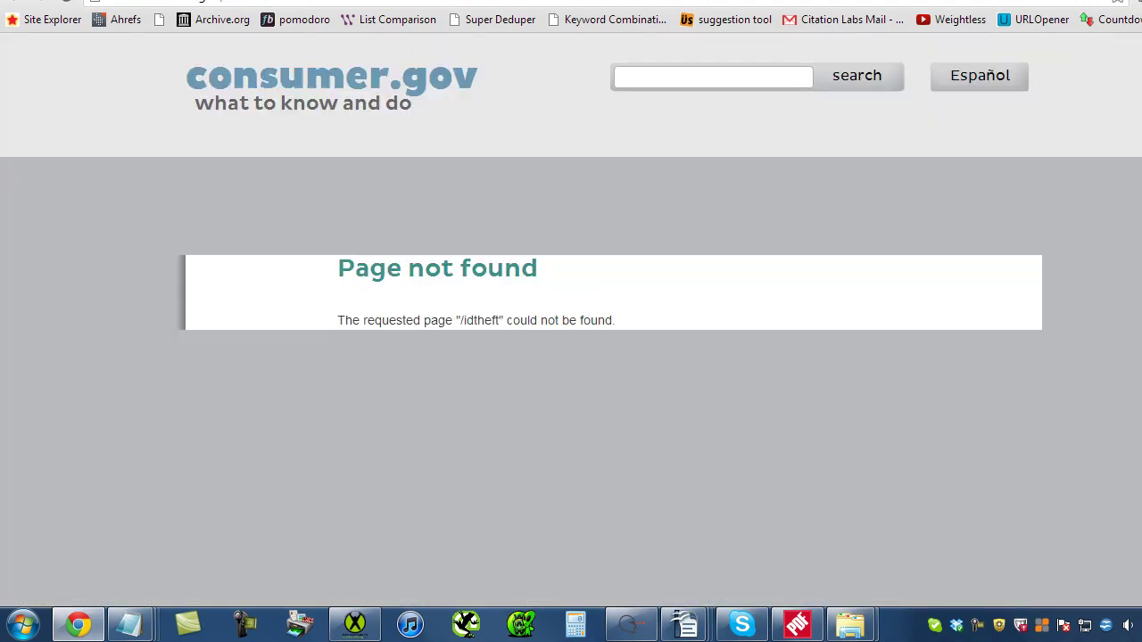
pyautogui.hotkey('ctrl', 'w')
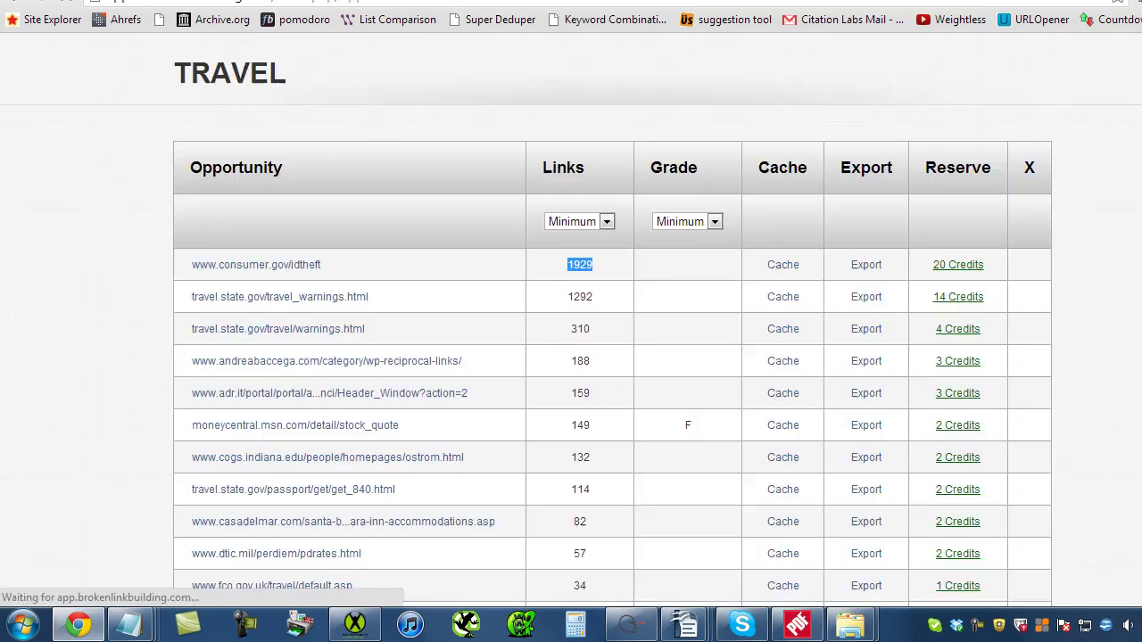